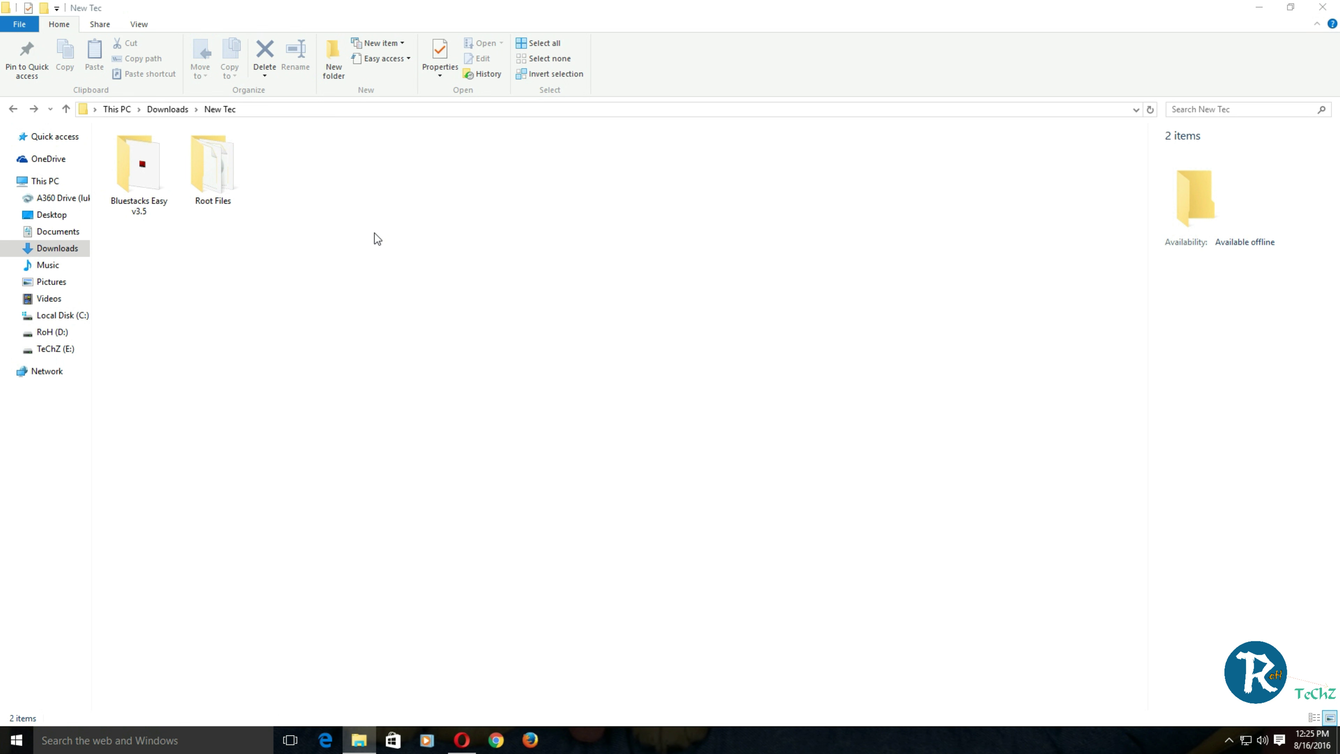
Launch the BlueStacks Easy application from the Bluestacks Easy v3.5 folder
left_click(142, 201)
double_click(142, 201)
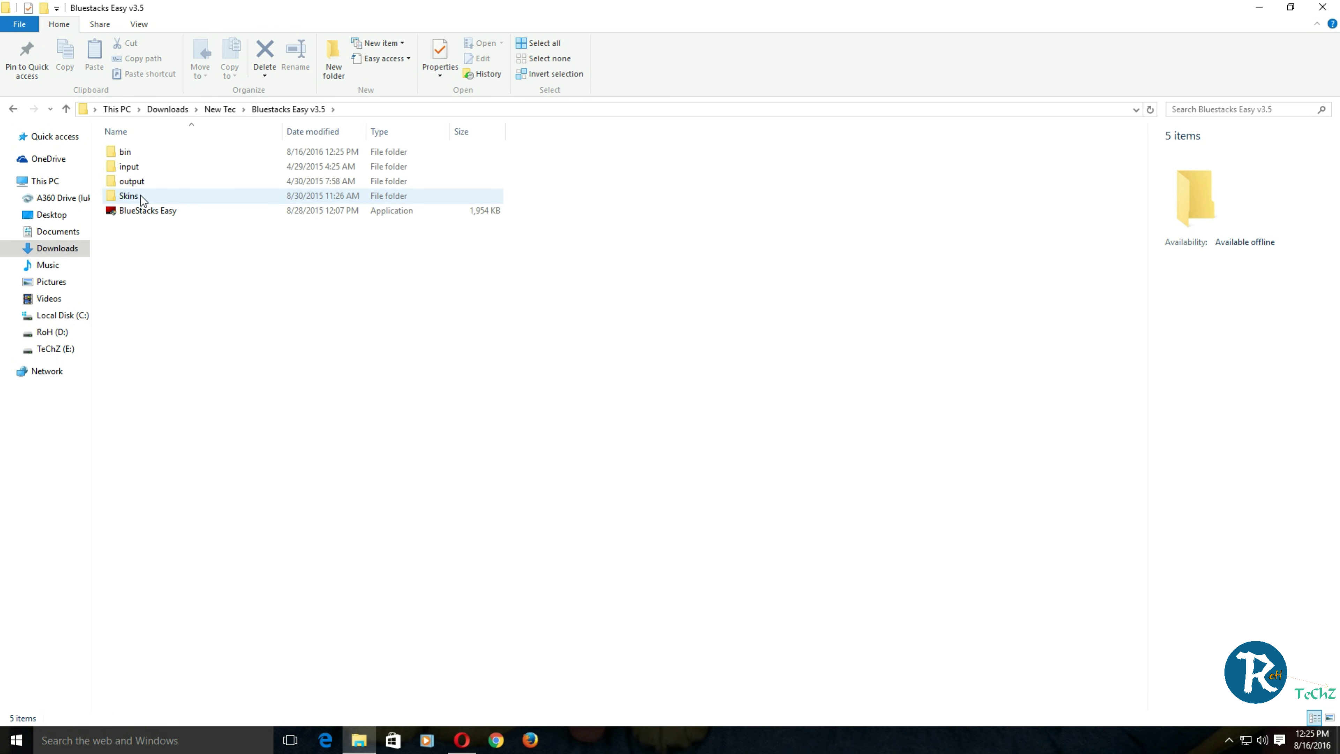
left_click(141, 210)
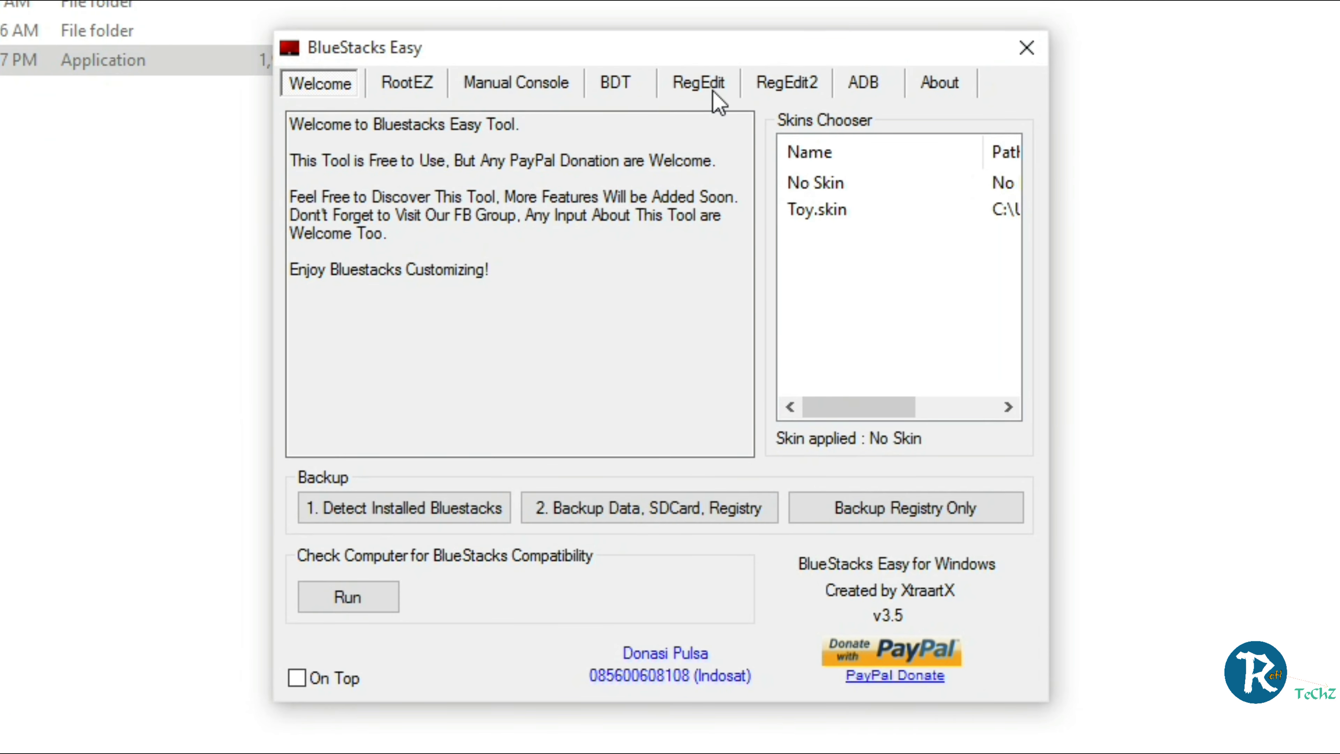
Change the BlueStacks RAM to 2048 MB in the registry settings
left_click(714, 90)
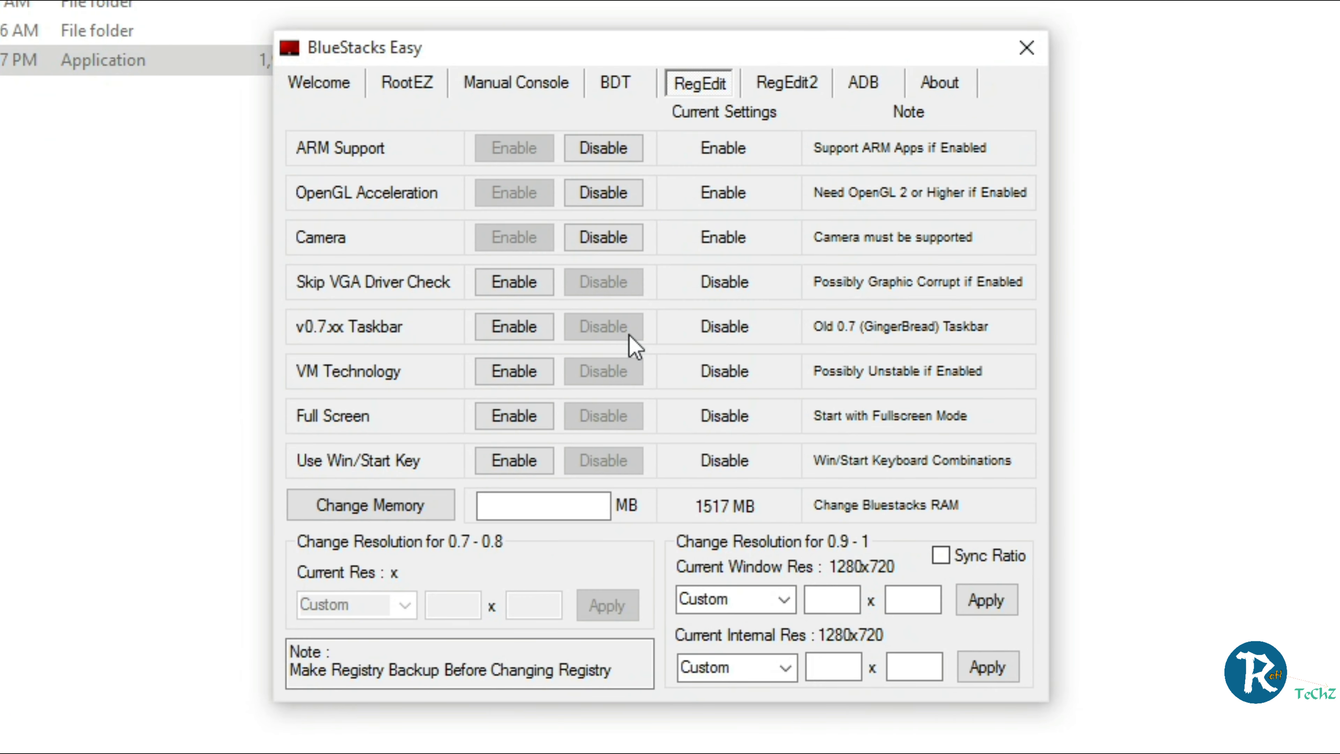
left_click(588, 506)
type("2")
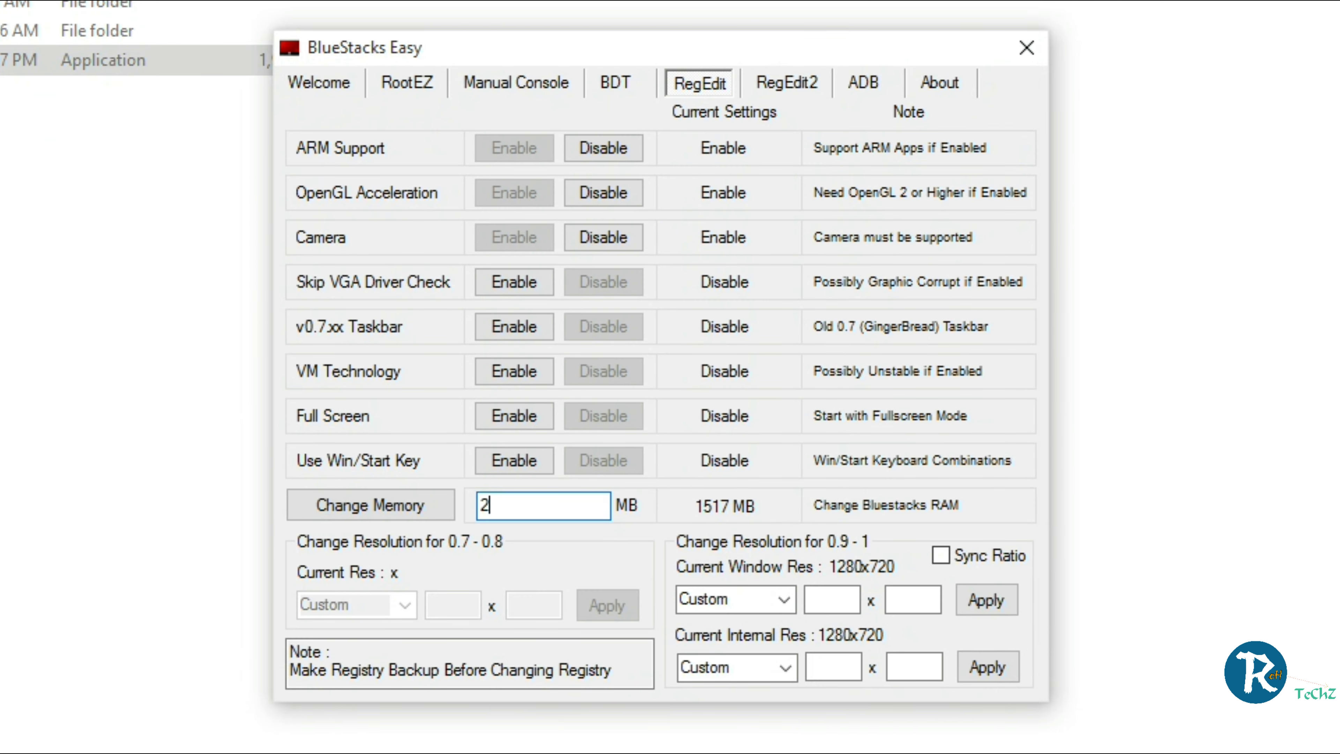
type("048")
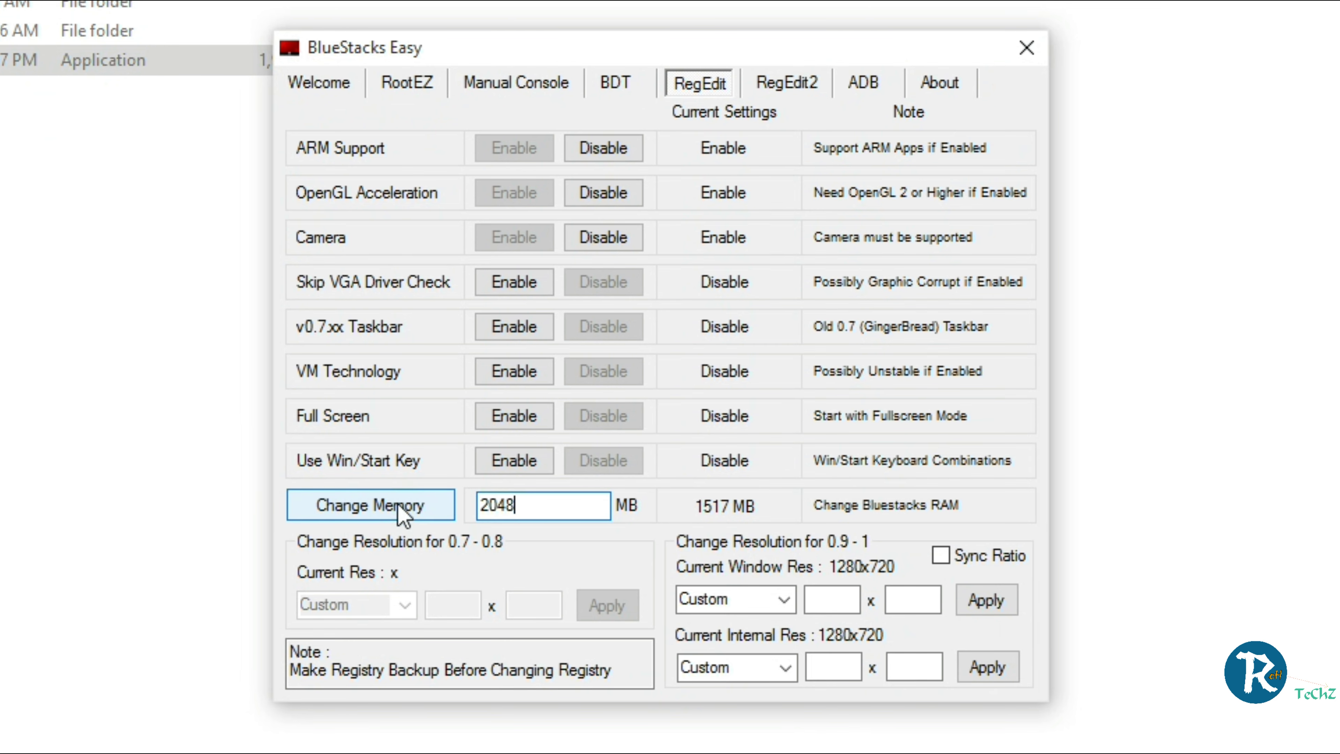
left_click(391, 517)
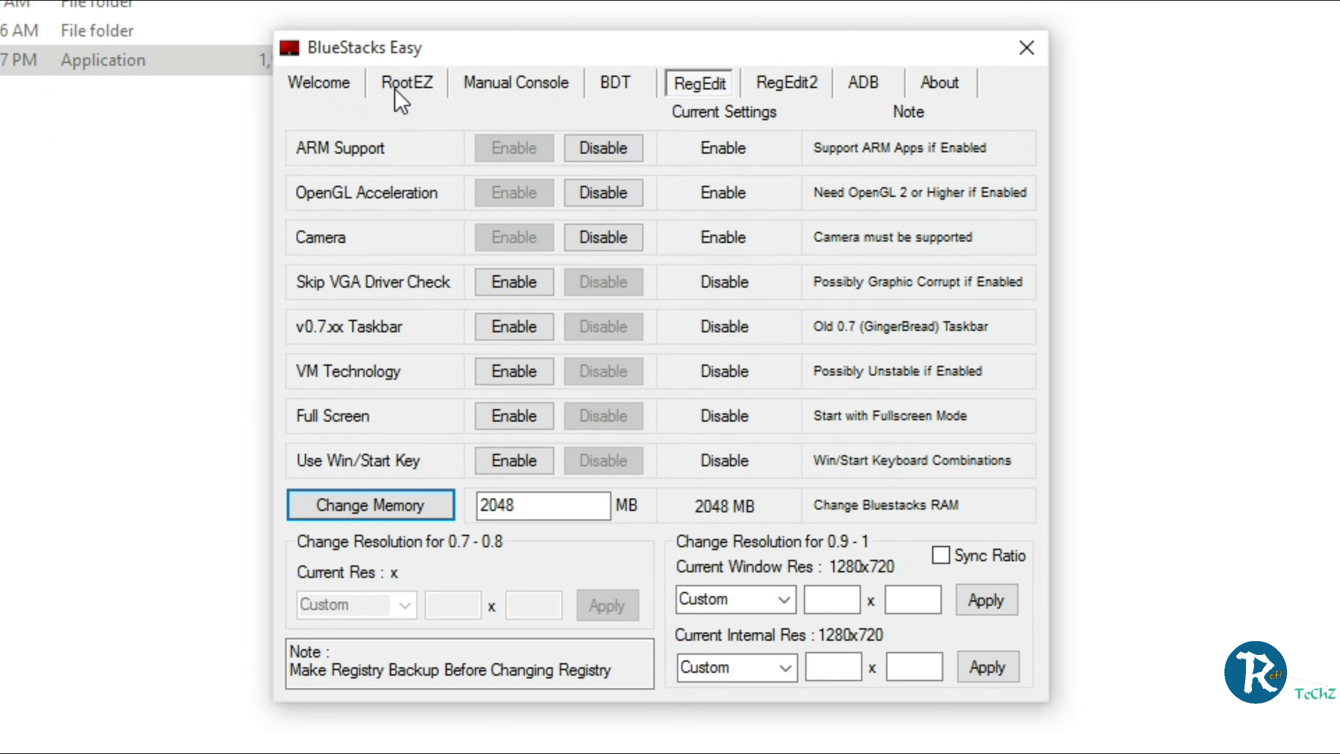
Try rooting the auto-detected Root.fs as KitKat using Method 2 with Unsquashed System, and read the process note
left_click(414, 84)
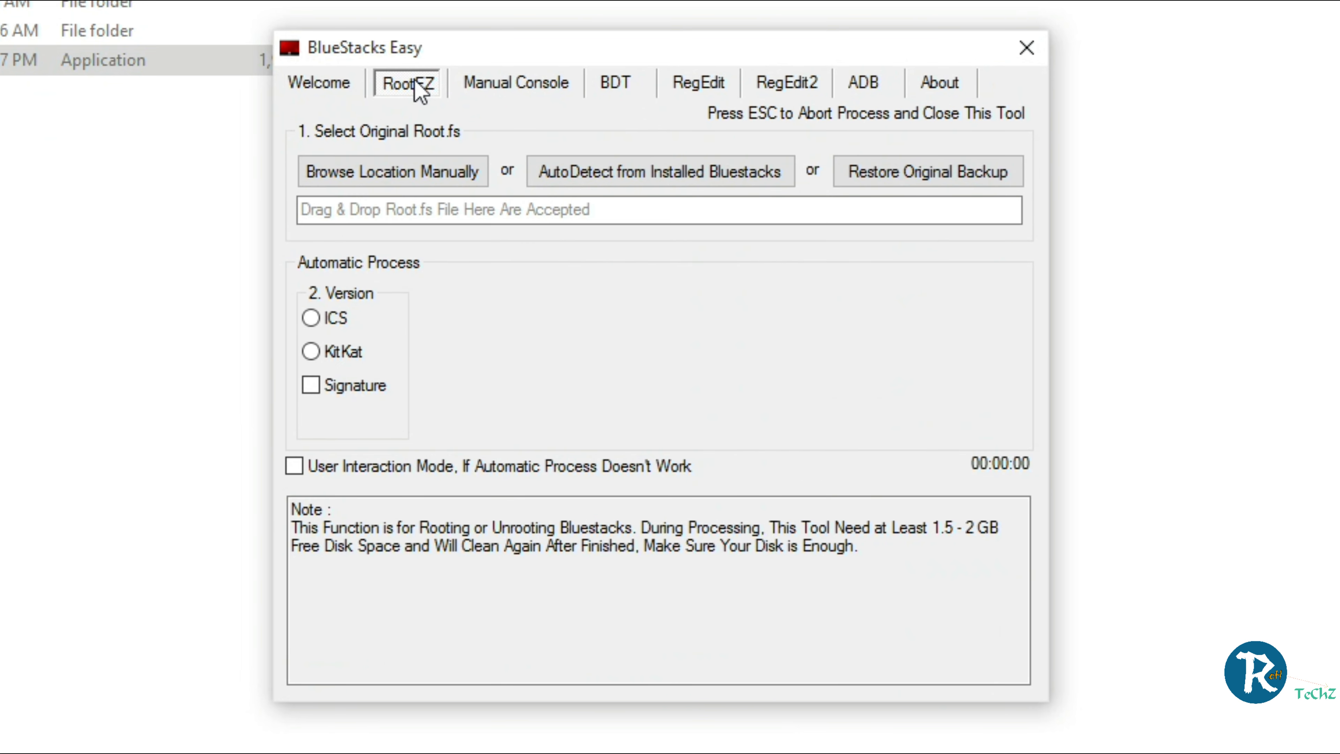
left_click(640, 177)
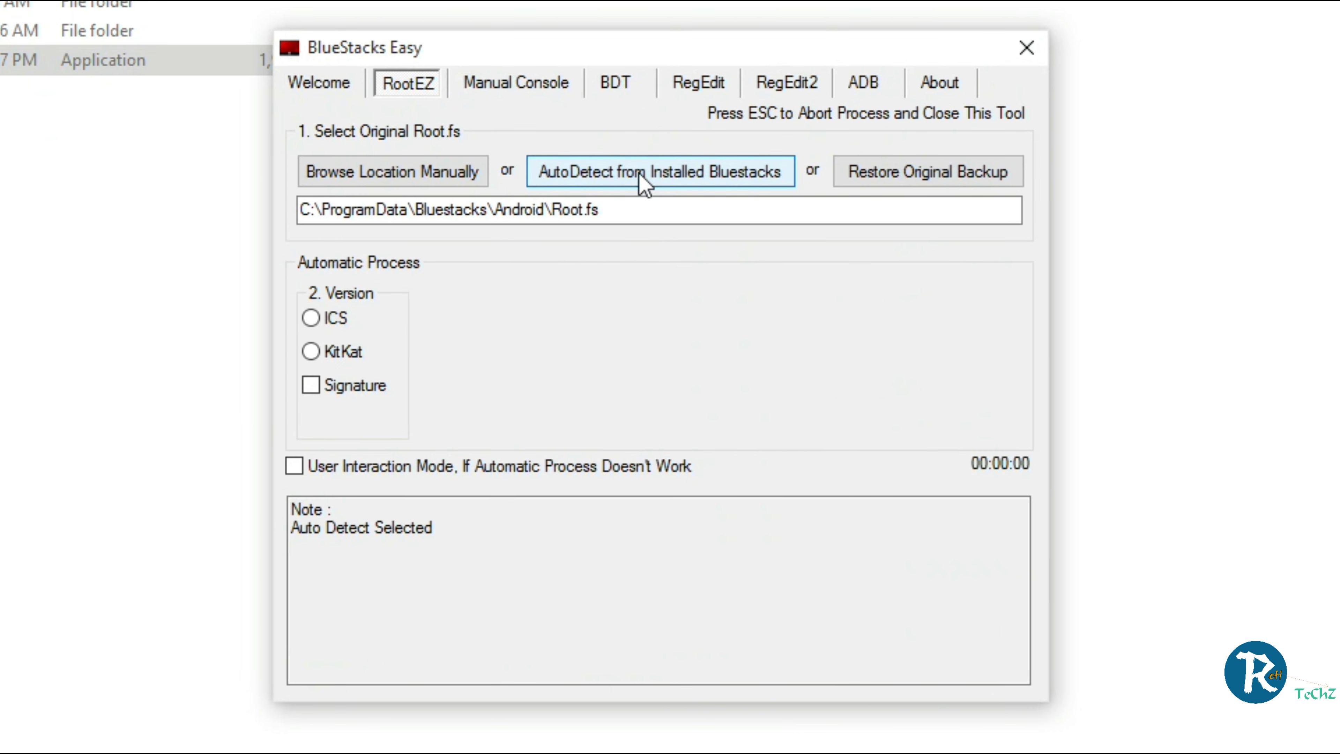
left_click(351, 355)
left_click(449, 314)
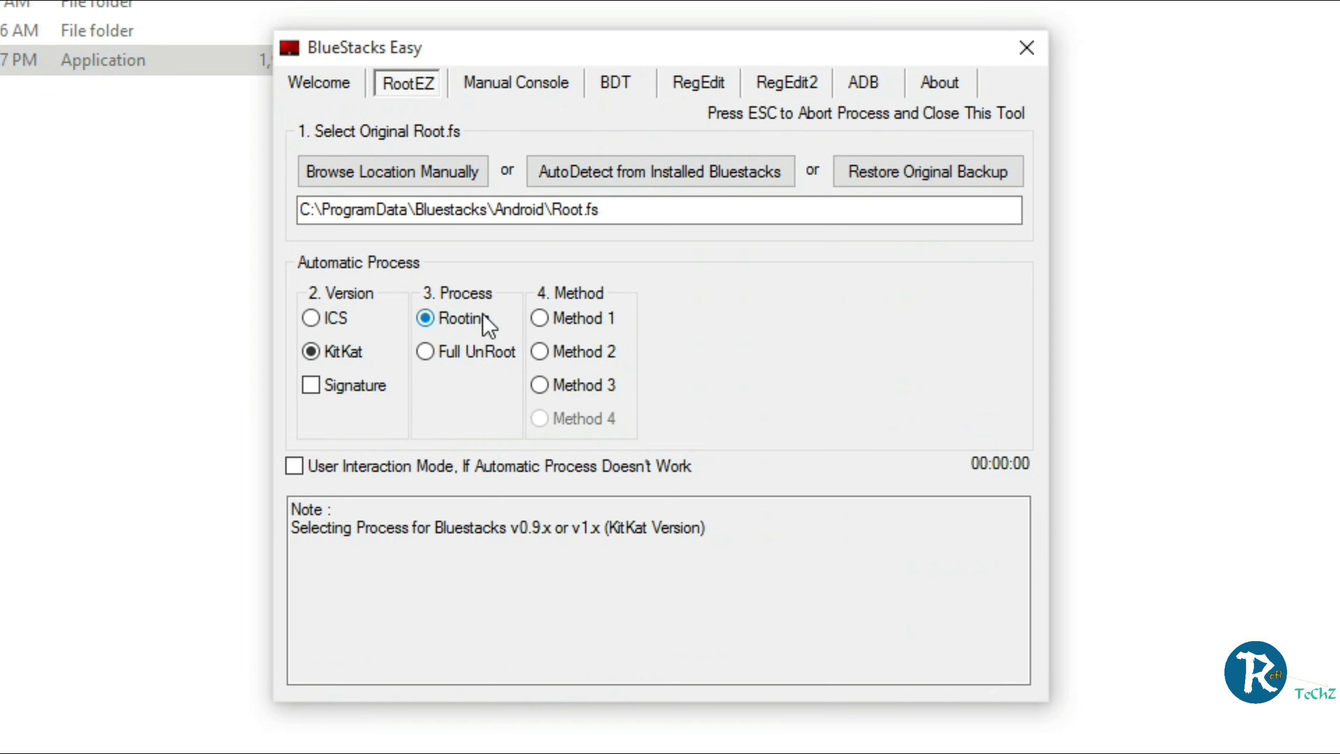
left_click(588, 355)
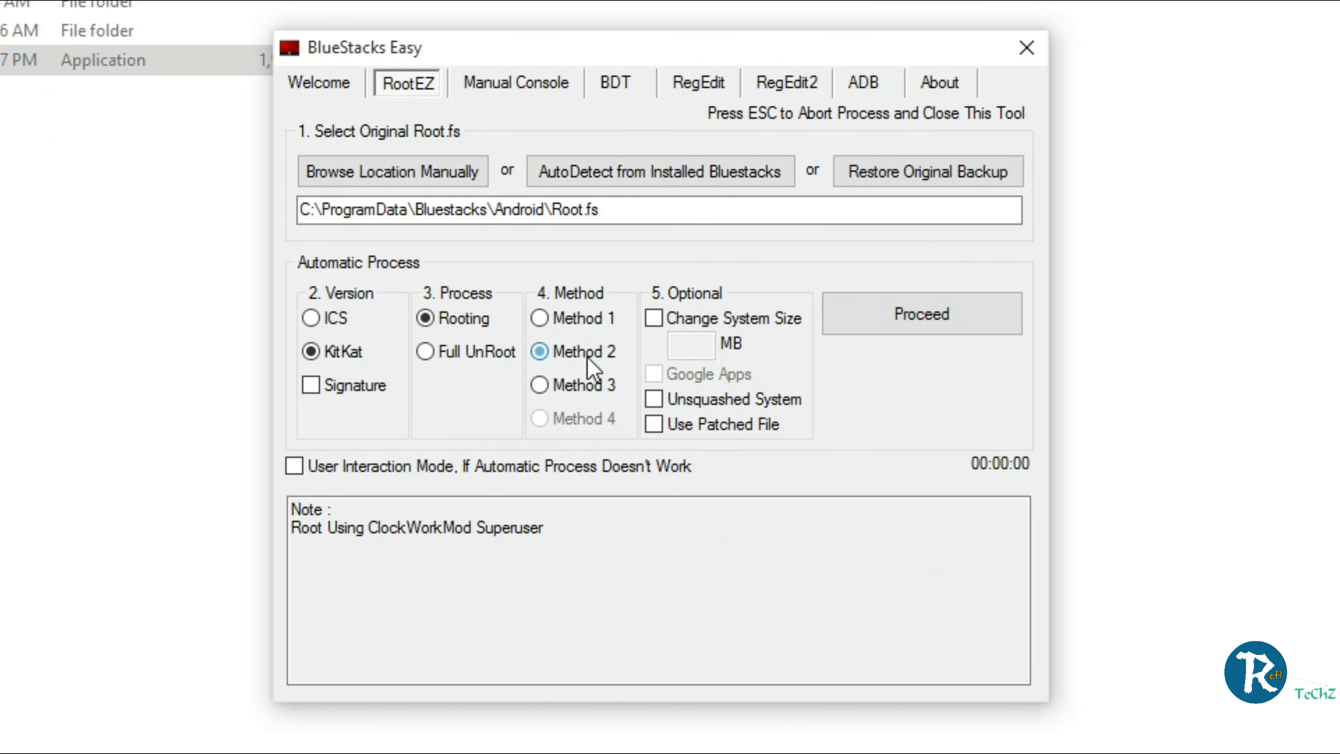
left_click(681, 397)
left_click(933, 344)
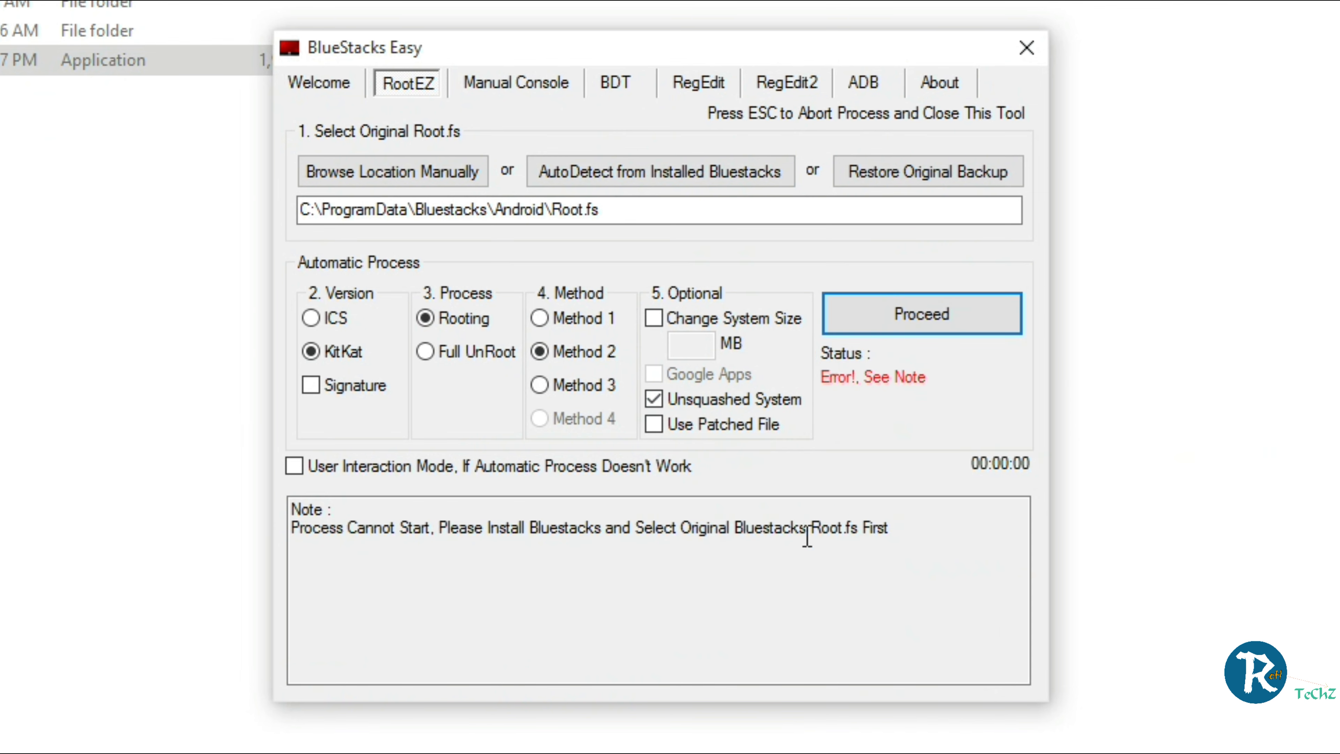
double_click(314, 529)
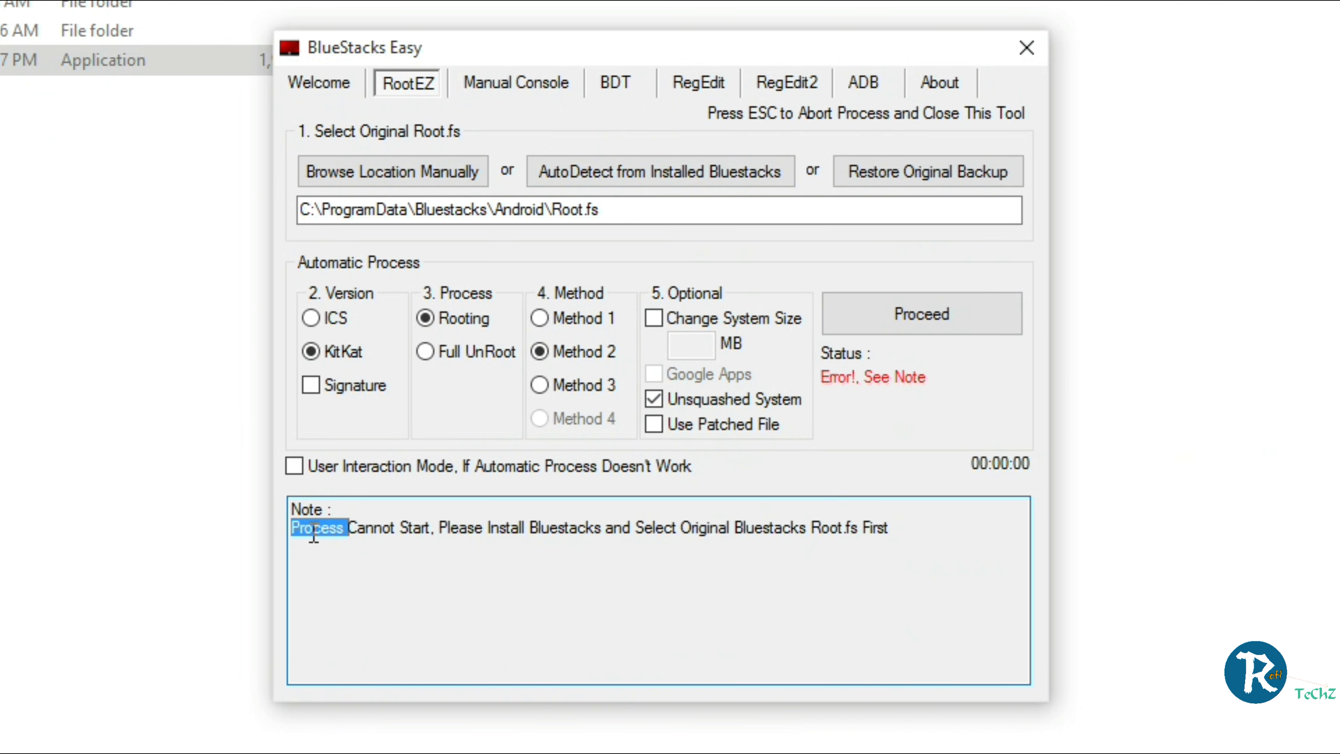
left_click(349, 533)
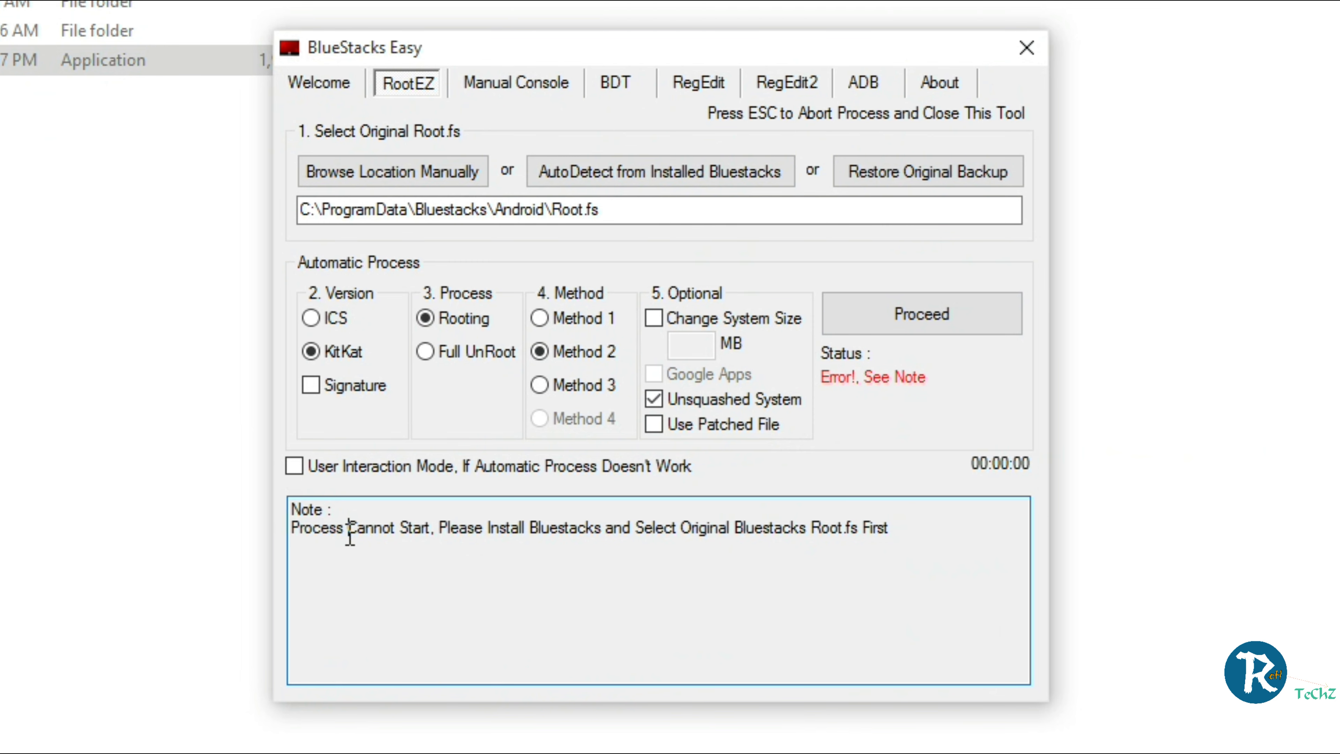
double_click(383, 530)
left_click(670, 568)
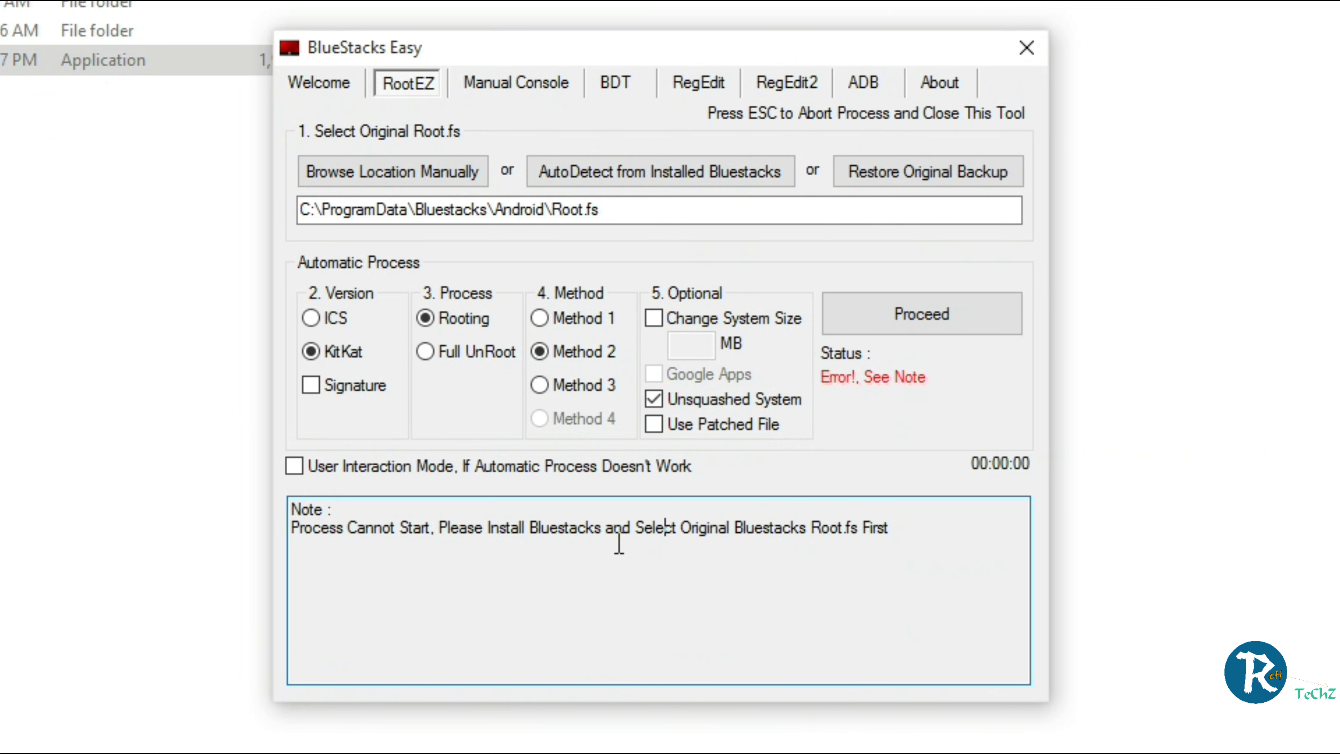
left_click(918, 535)
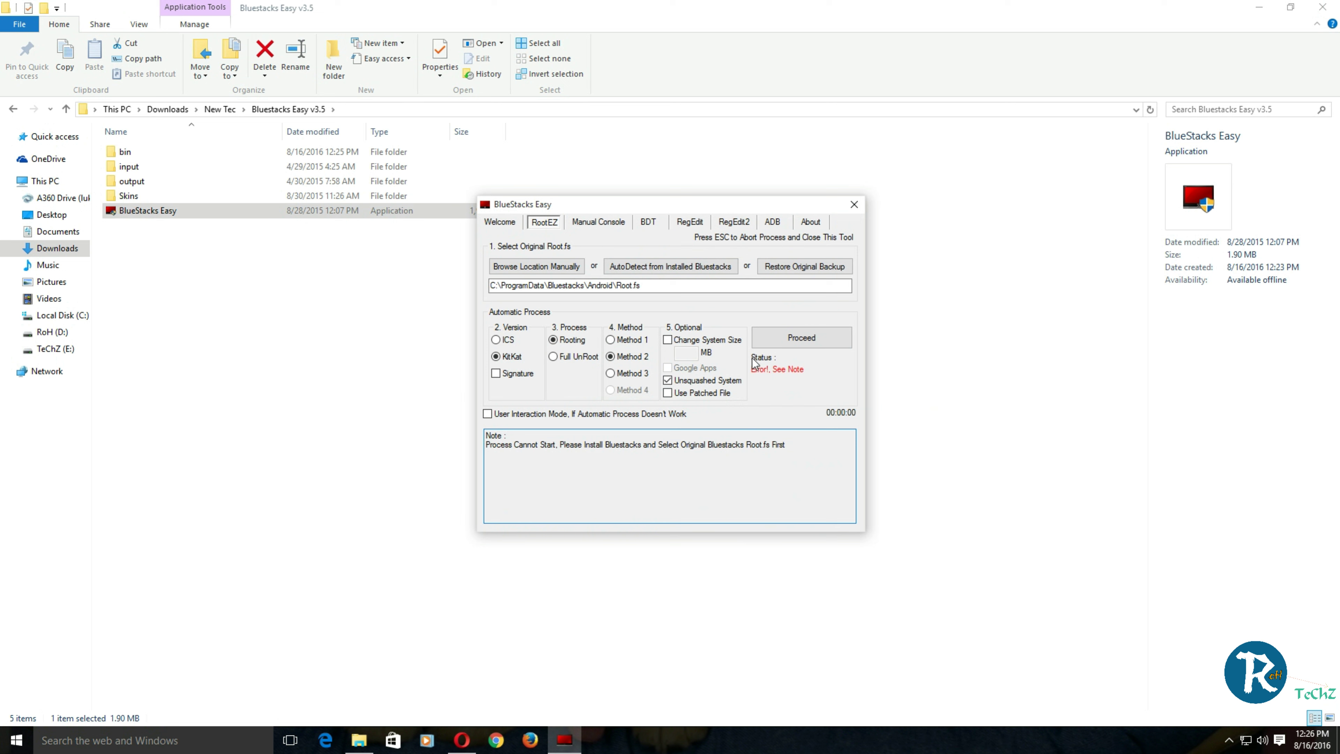
Close BlueStacks Easy and open the Root Files folder inside New Tec
left_click(854, 204)
left_click(14, 108)
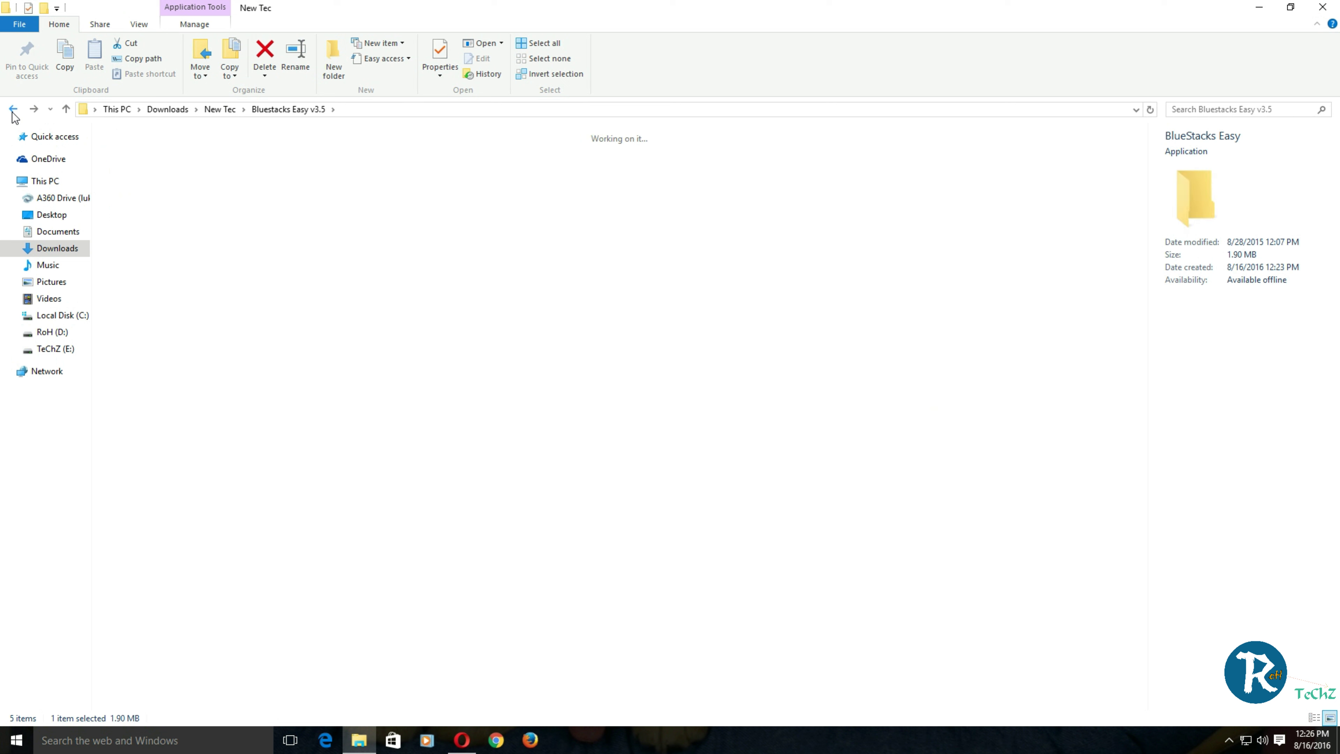
double_click(212, 181)
left_click(212, 181)
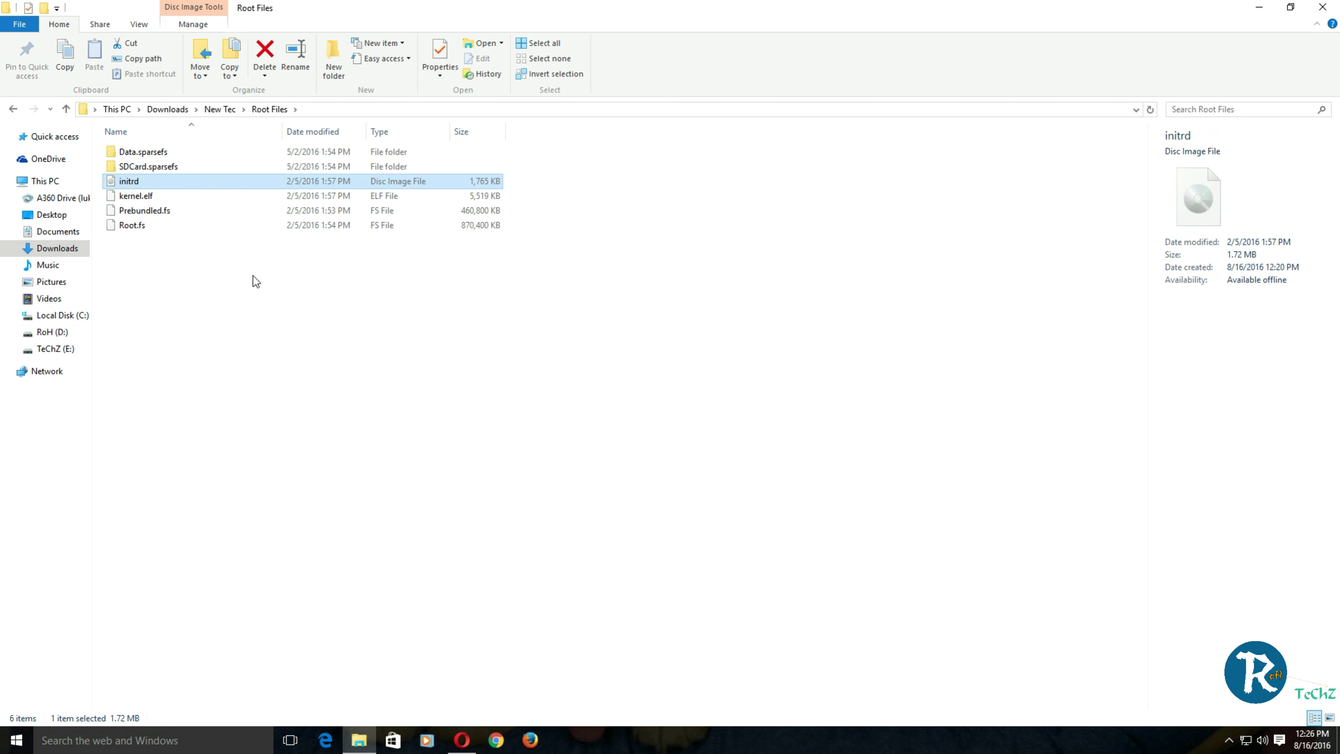
left_click(267, 287)
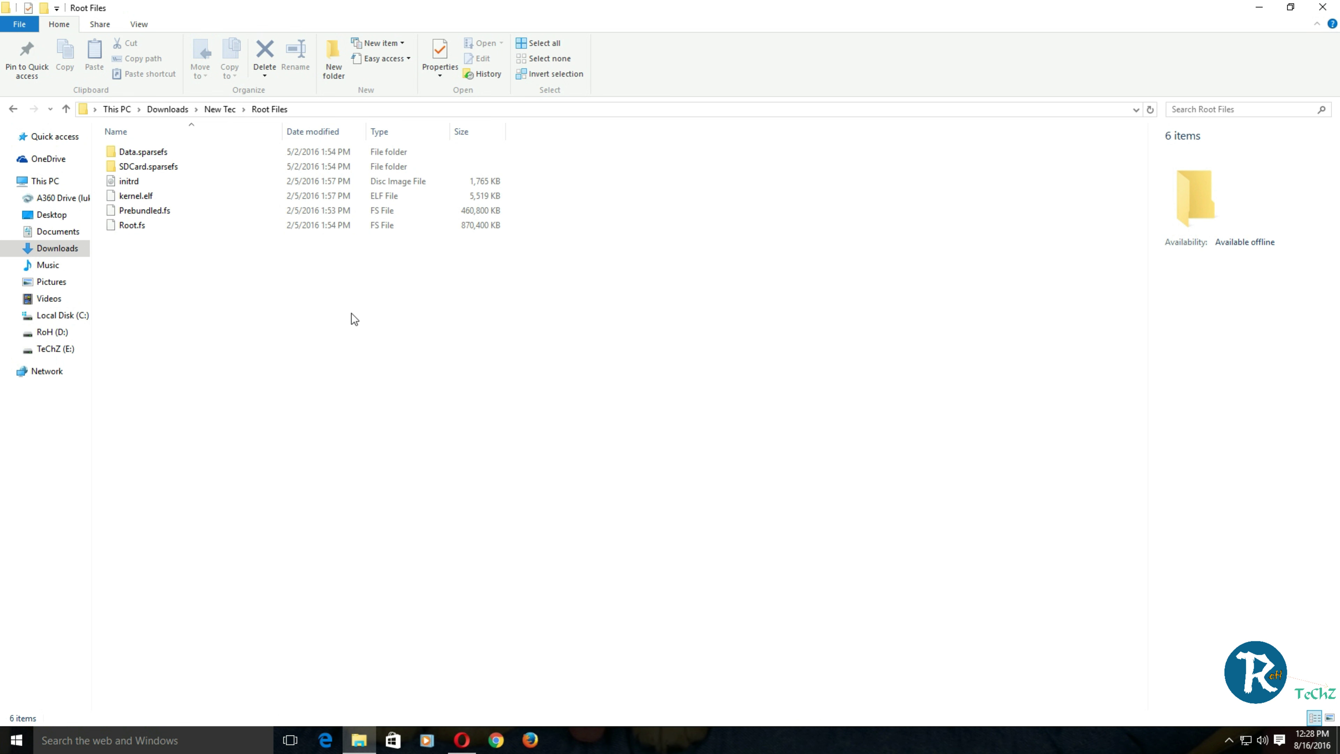
Open a second File Explorer window at C:\ProgramData\BlueStacks\Android using the copied path
right_click(358, 744)
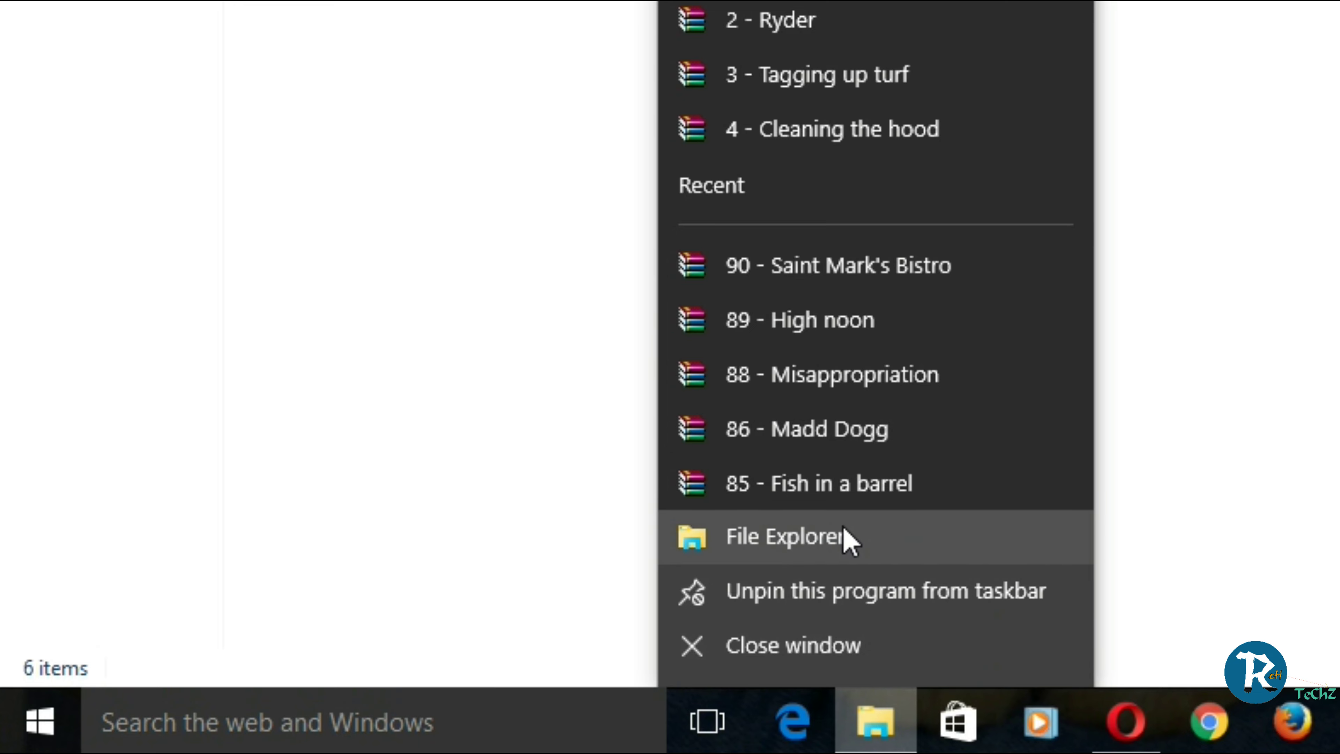
left_click(843, 530)
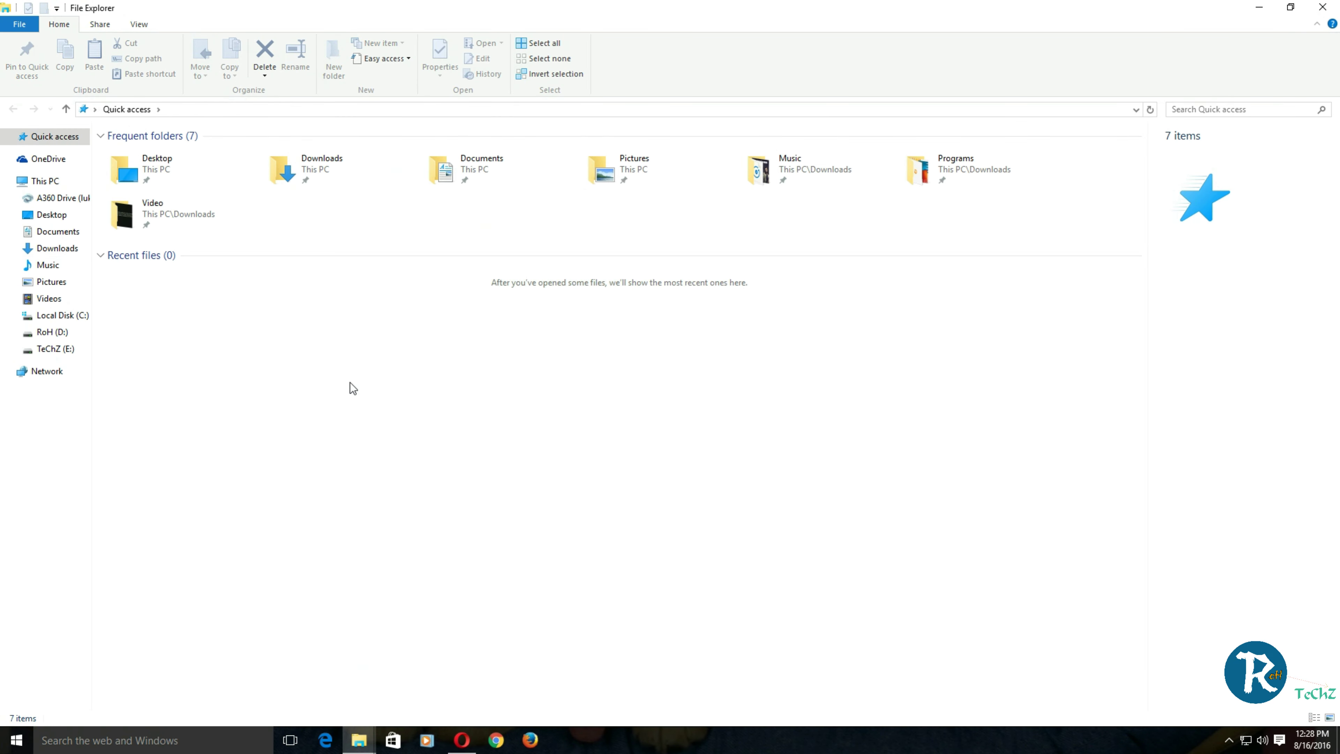
left_click(318, 109)
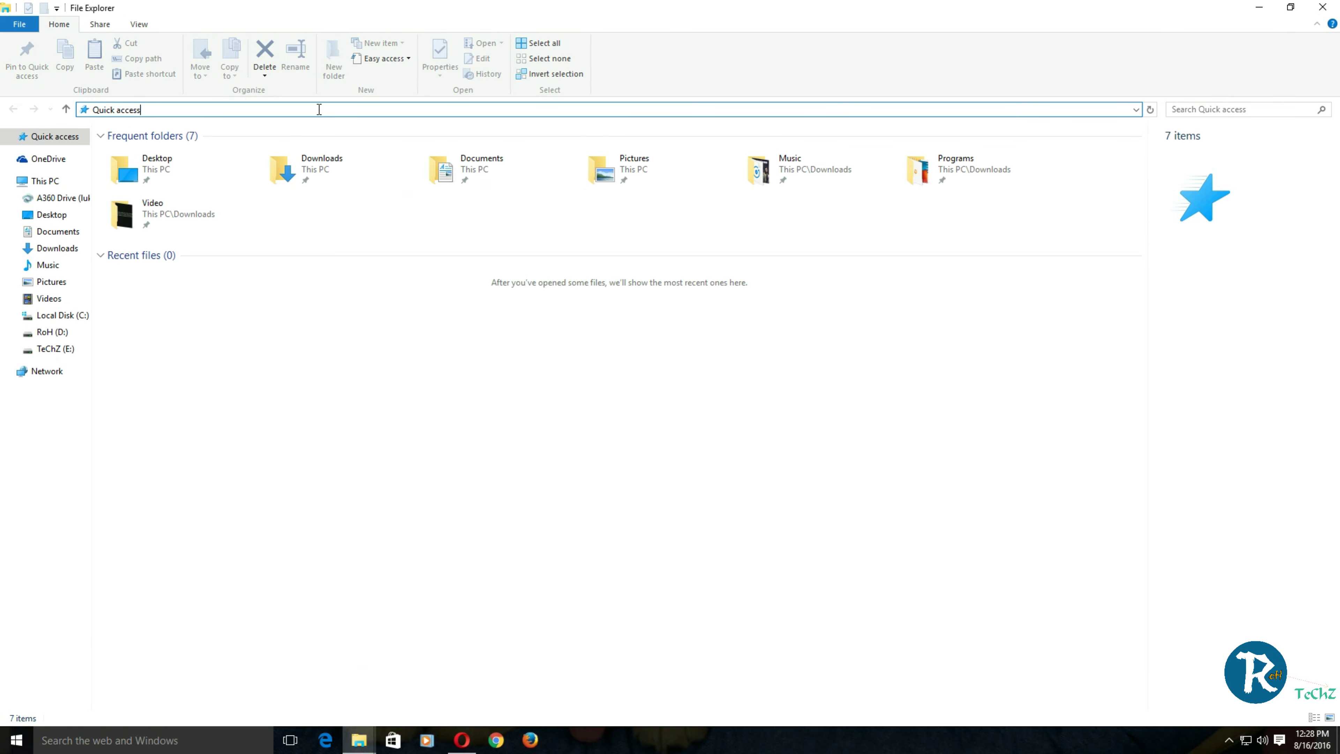
key("ctrl+shift+Left")
key("ctrl+shift+Left")
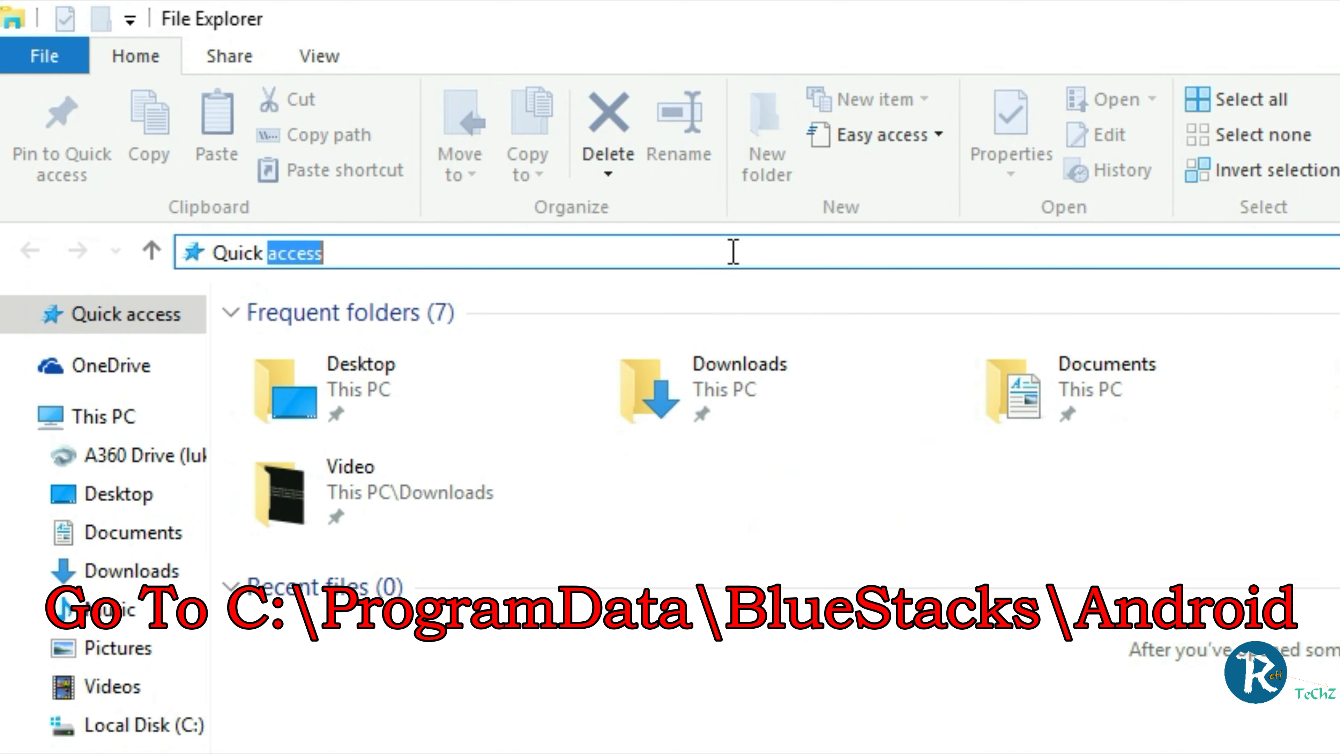
right_click(733, 252)
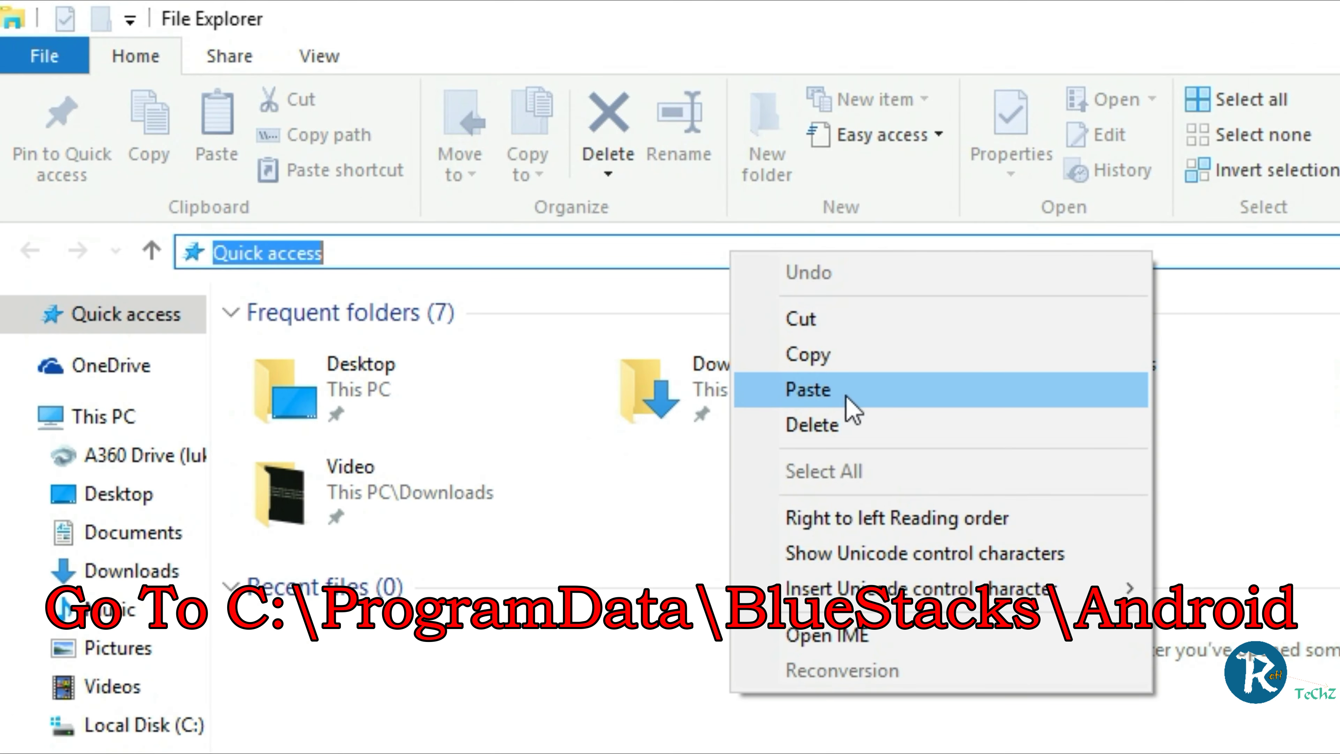
left_click(827, 399)
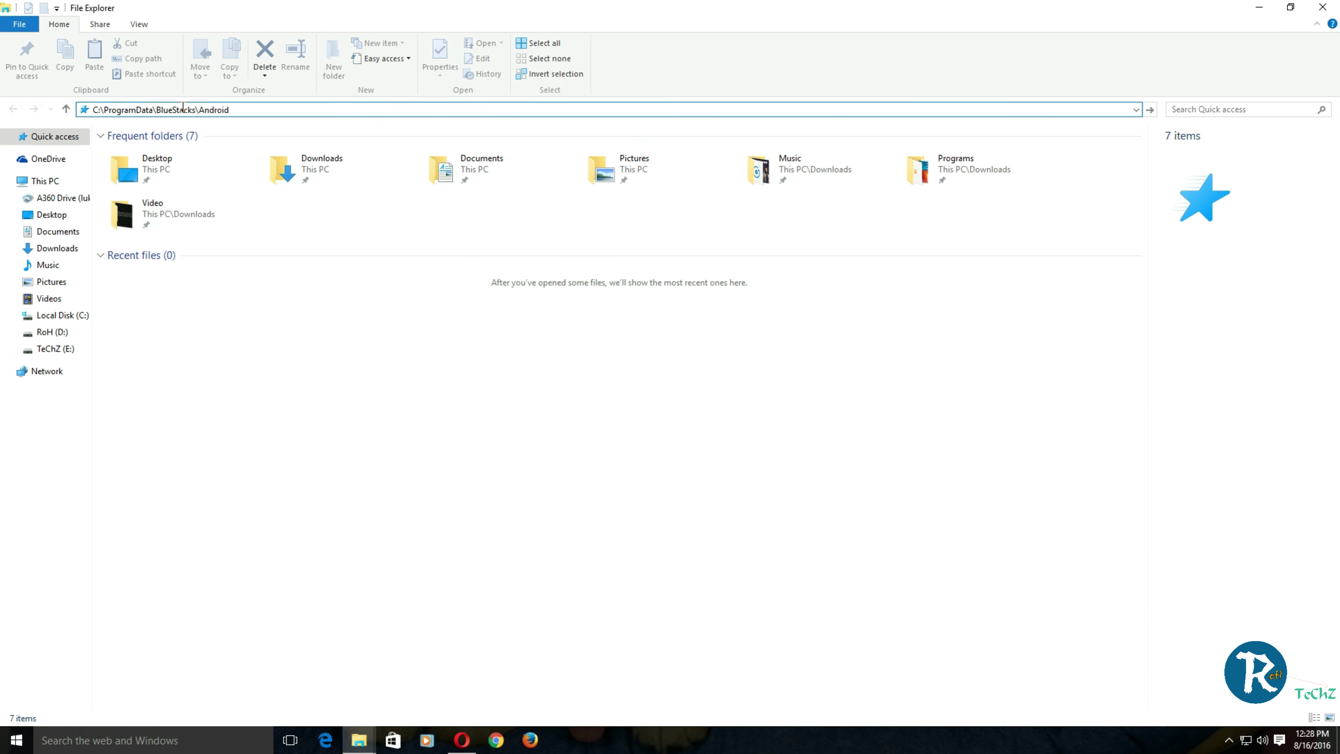
key("Return")
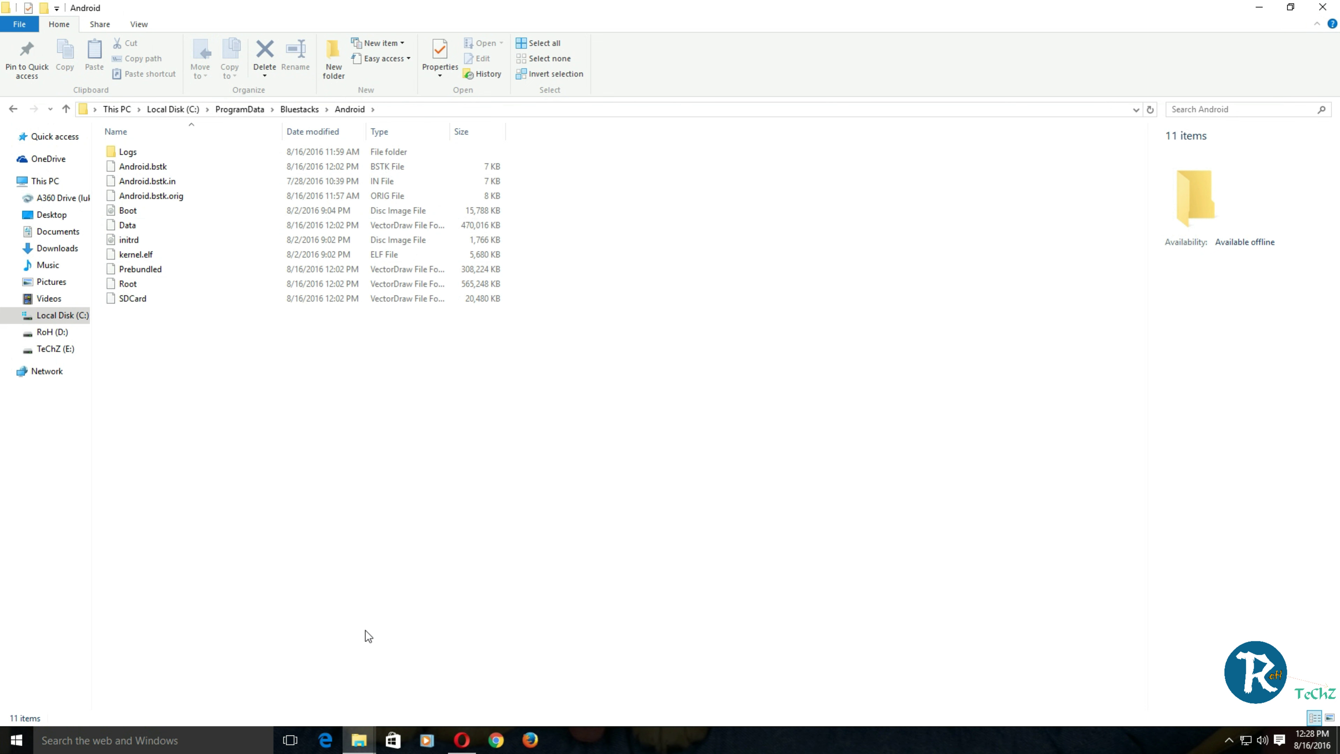
Copy all the files and folders from the Root Files folder
mouse_move(358, 734)
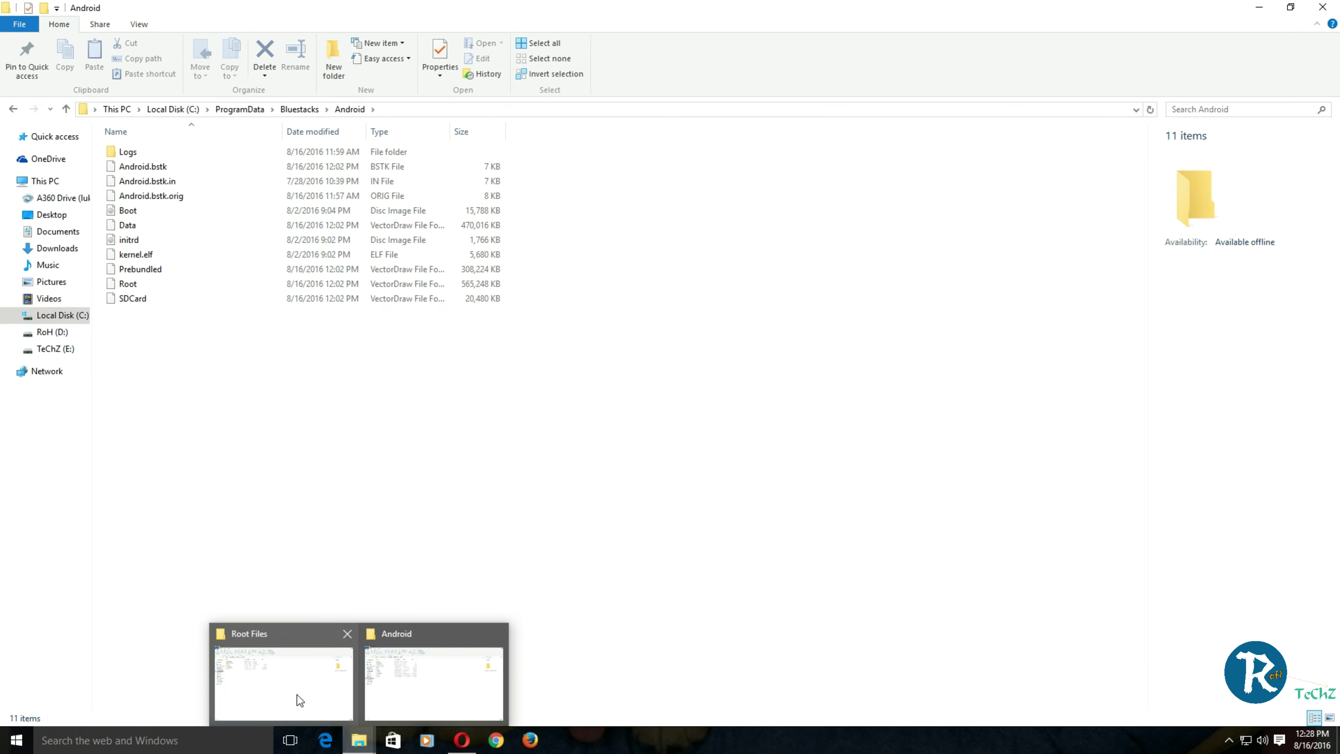
left_click(299, 700)
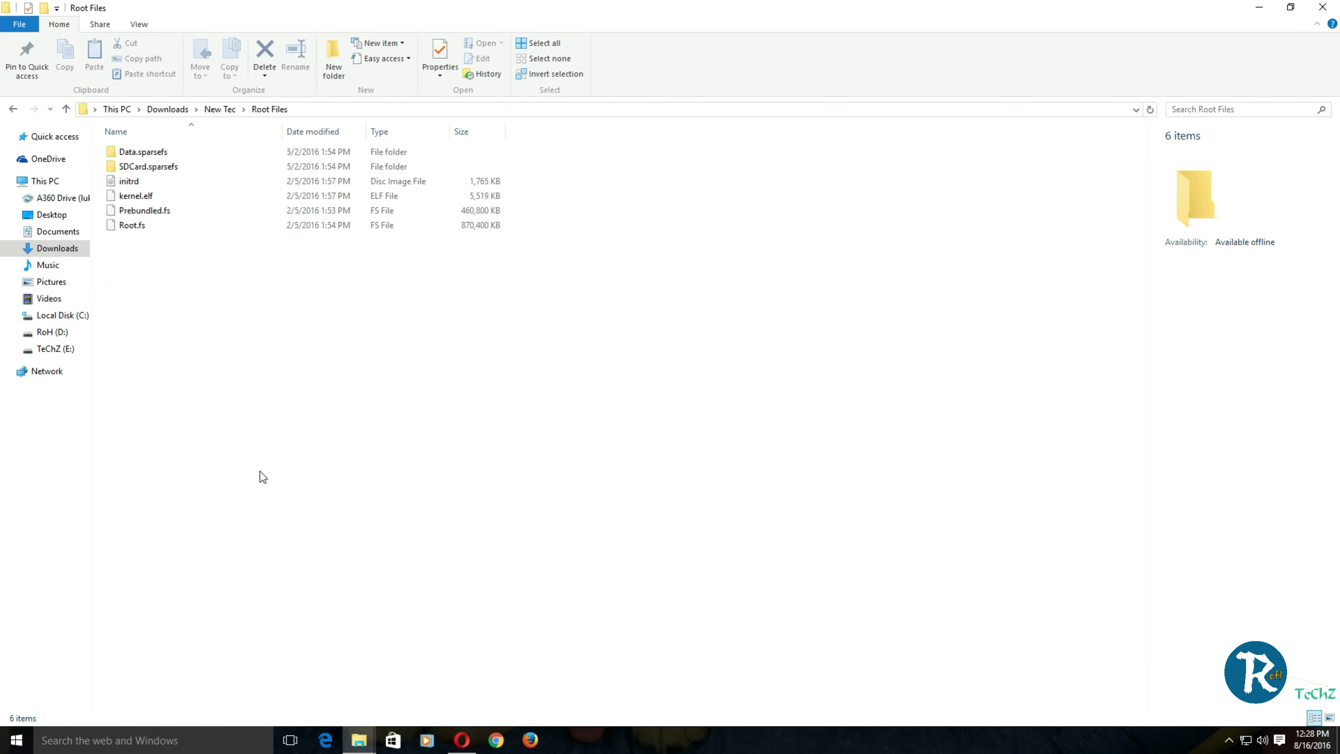
key("ctrl+a")
right_click(427, 267)
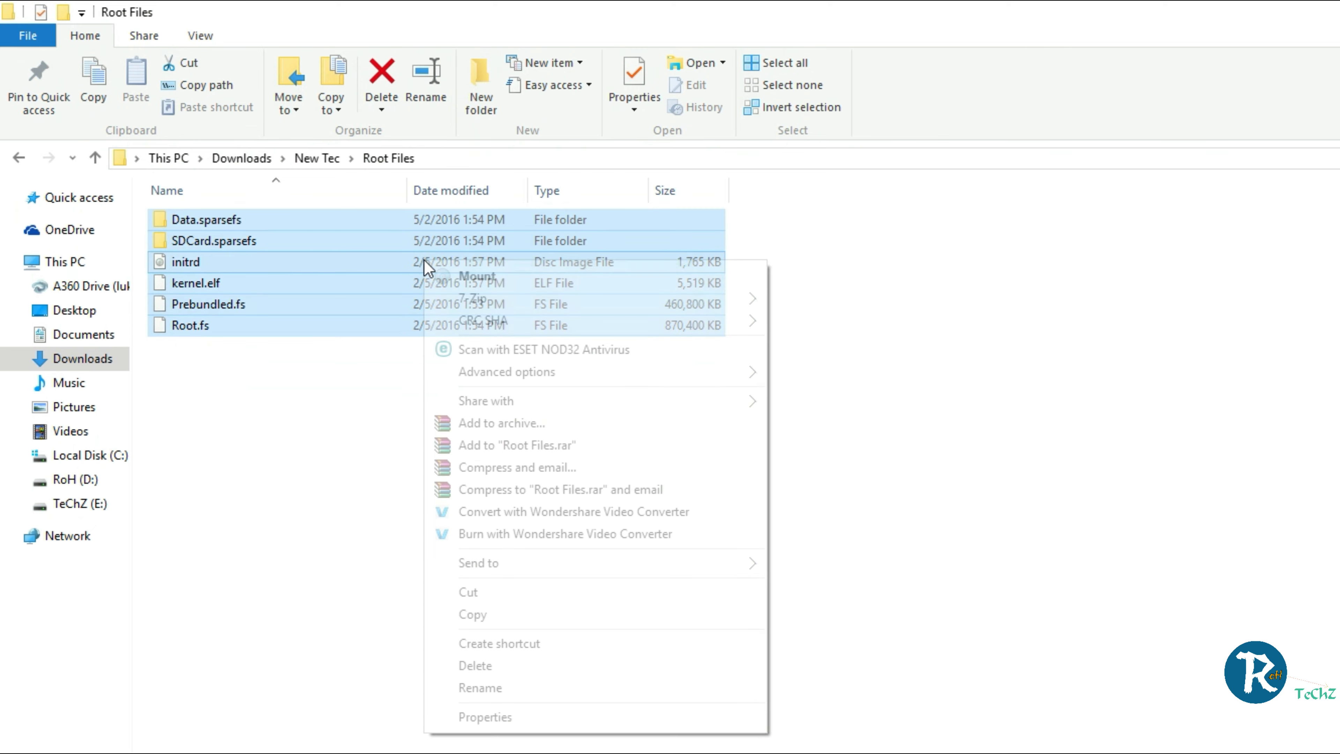
left_click(561, 623)
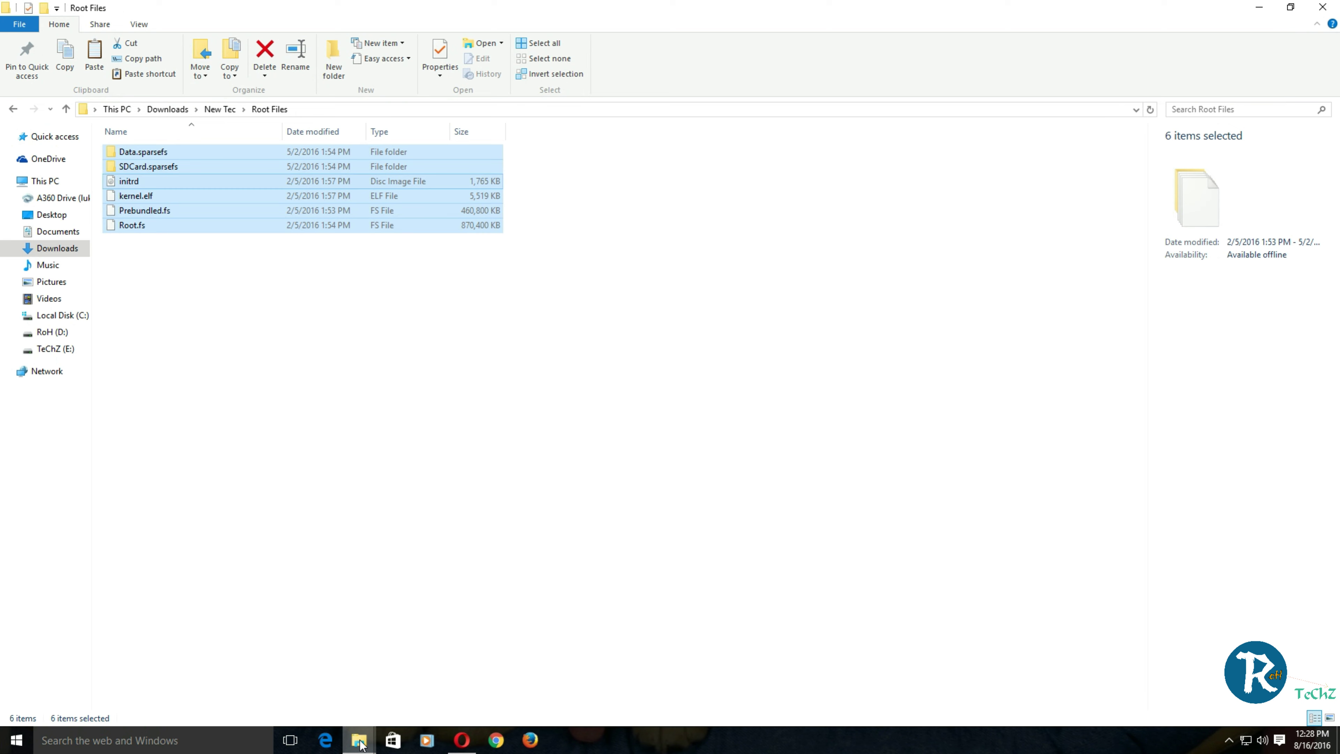
Paste the copied root files into the BlueStacks Android folder, skipping files with the same names
mouse_move(359, 741)
left_click(428, 677)
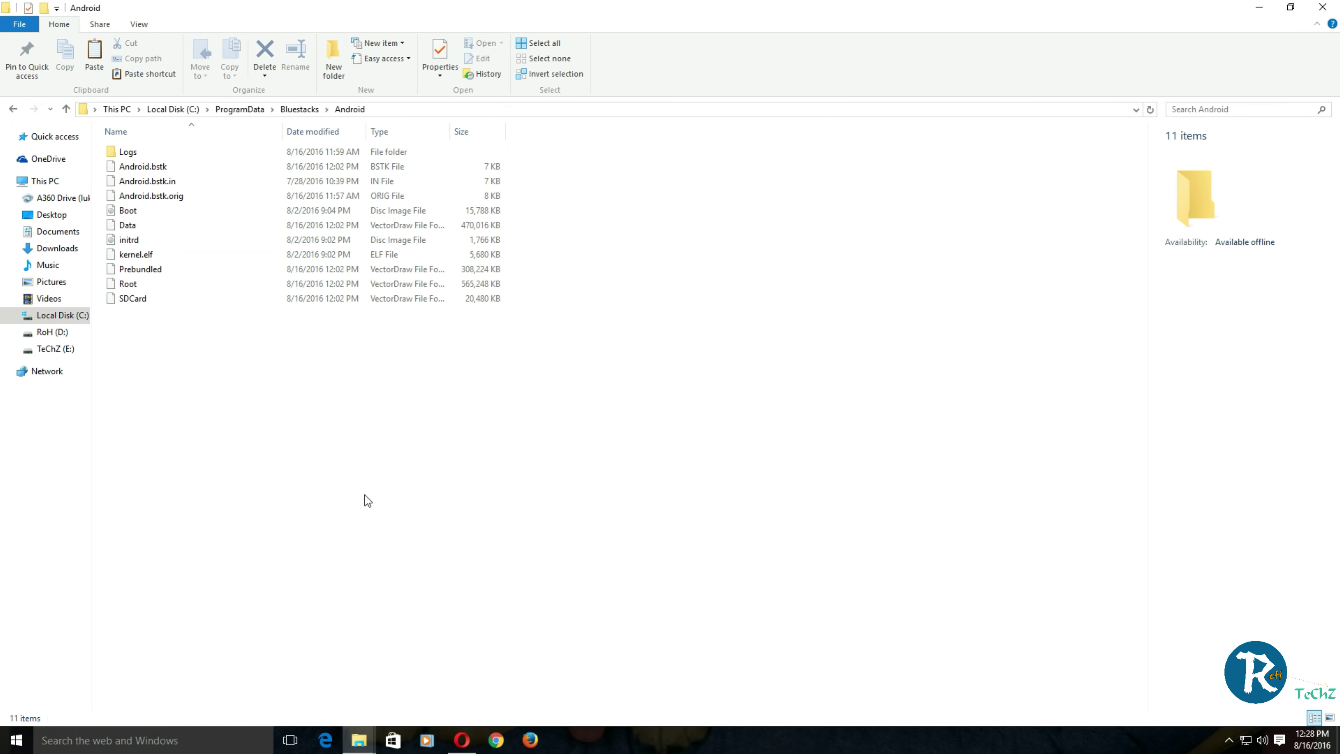
right_click(356, 423)
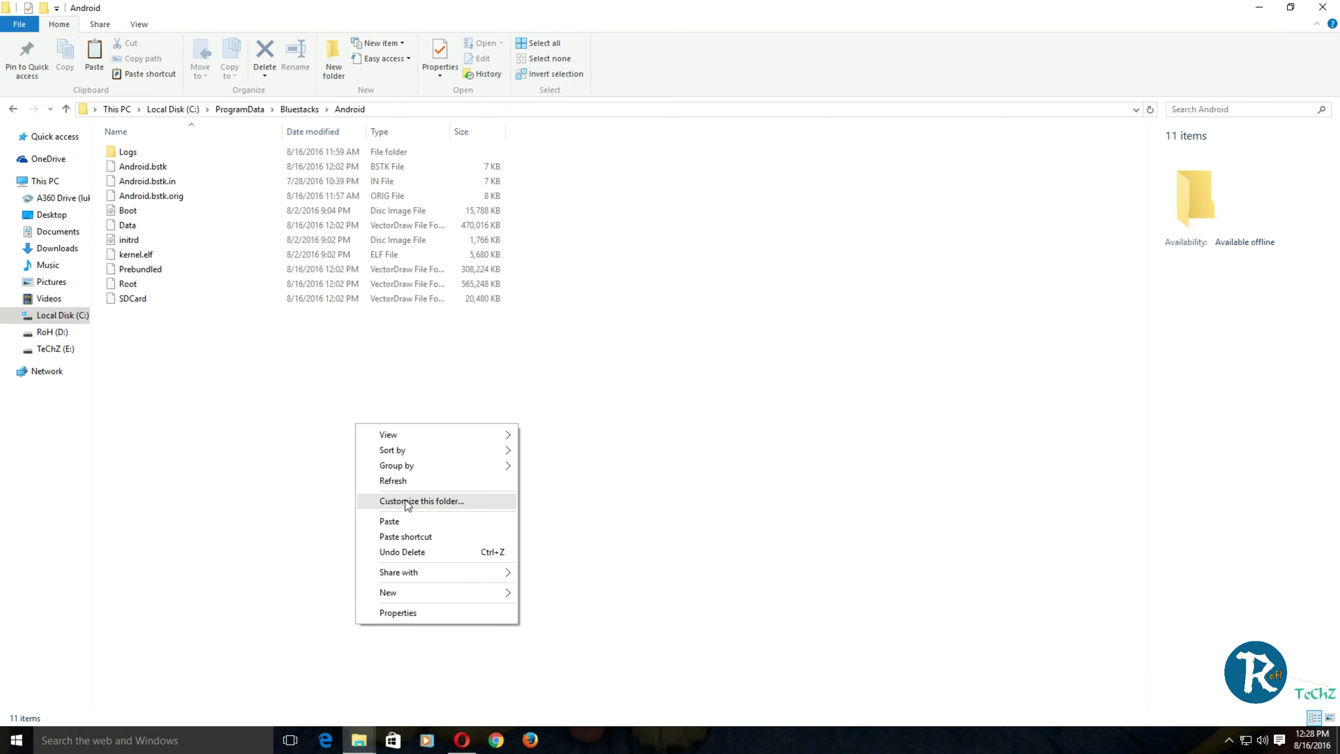
left_click(404, 519)
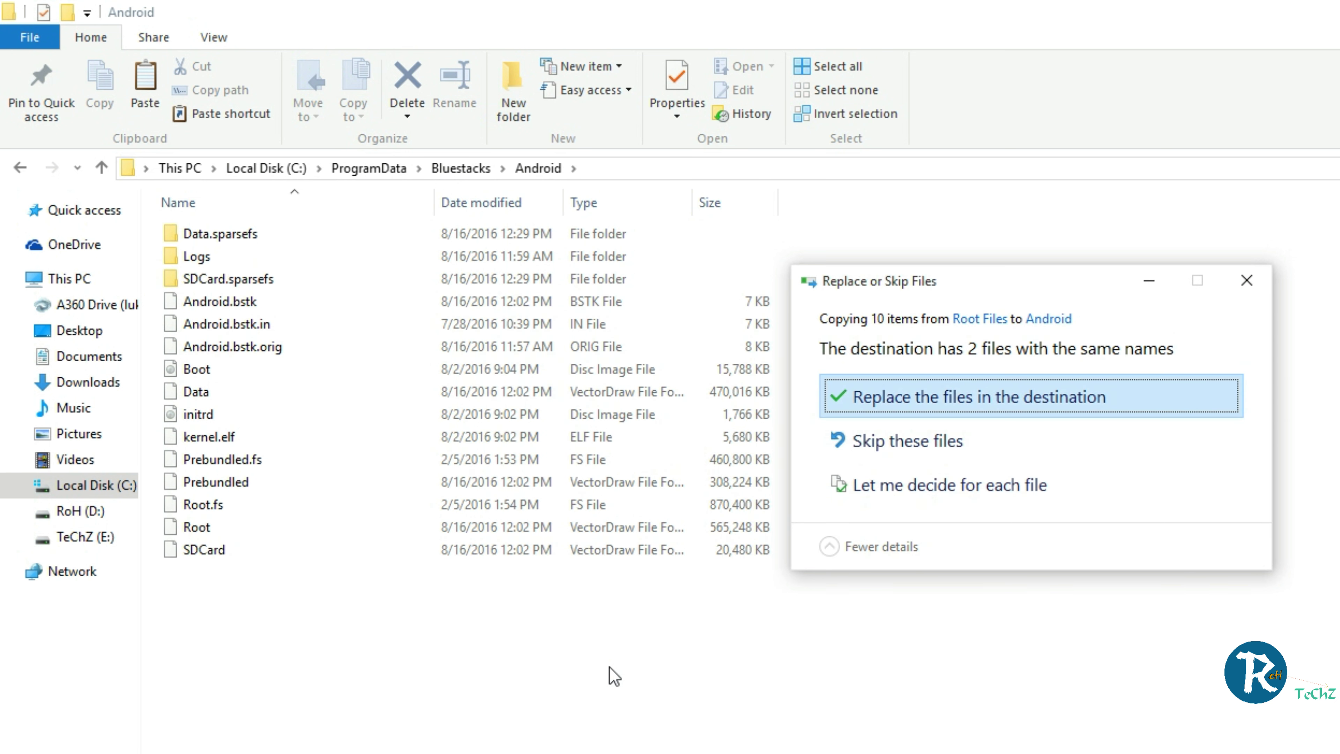
left_click(1006, 452)
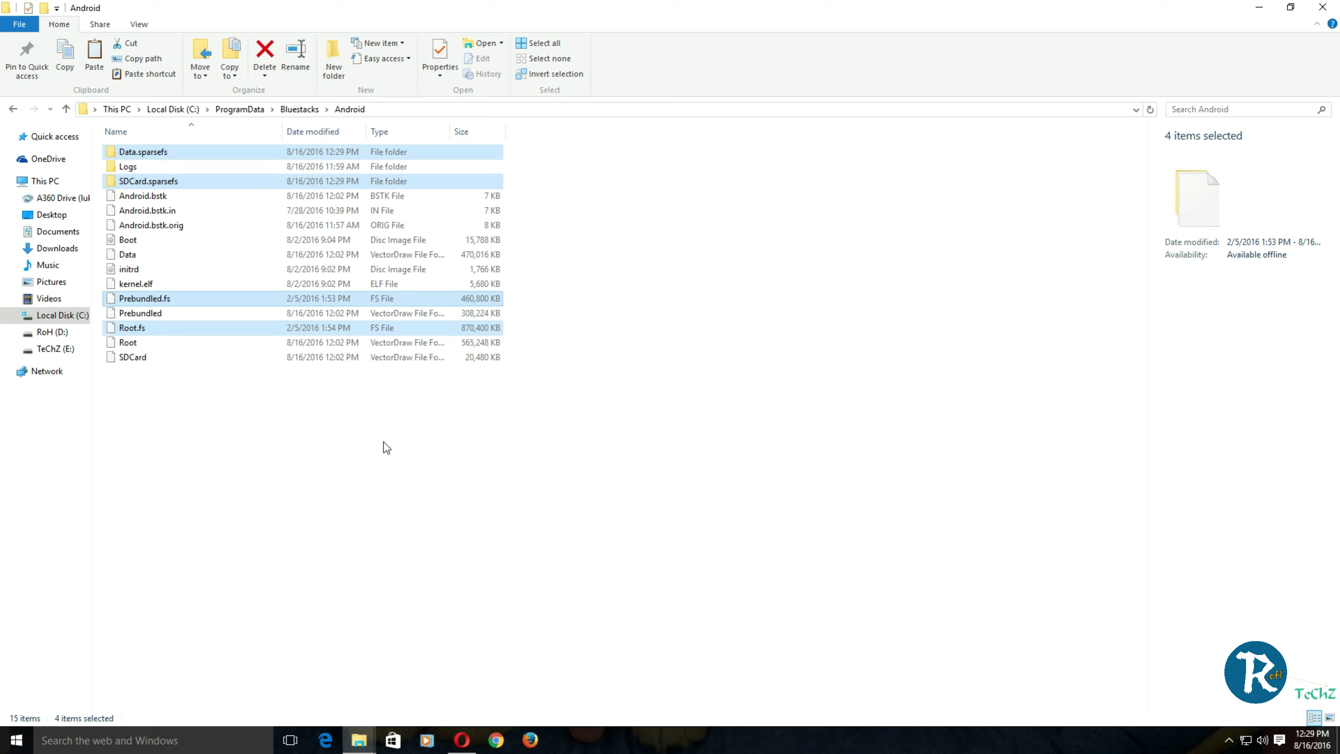
left_click(598, 448)
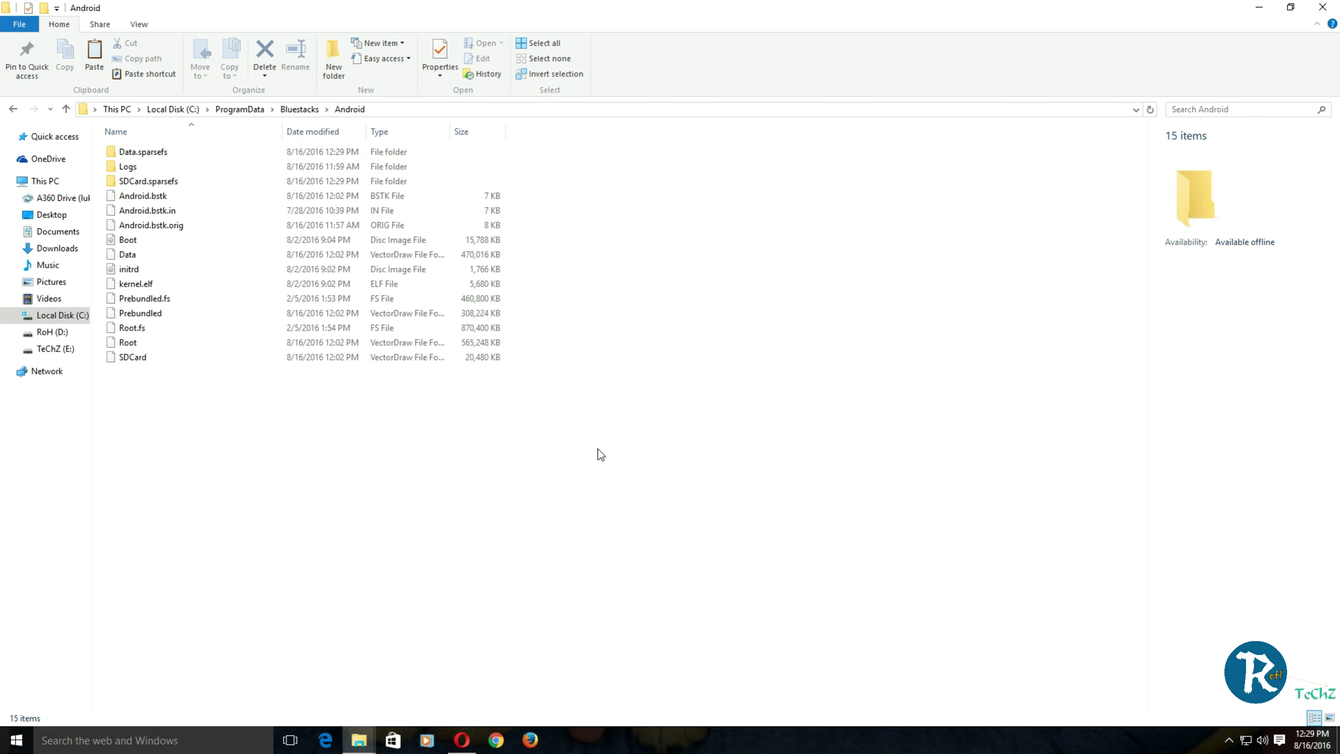
Return to the New Tec folder and launch BlueStacks Easy from the Bluestacks Easy v3.5 folder
mouse_move(368, 748)
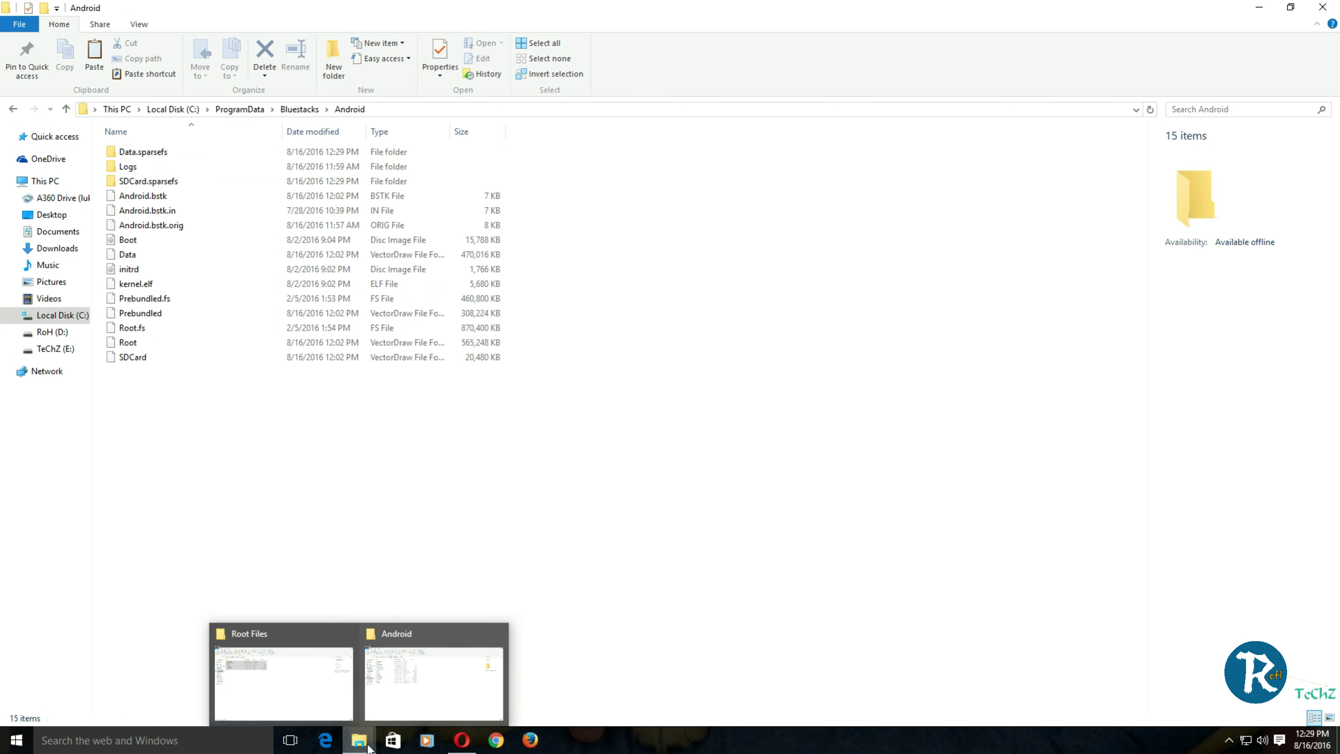
left_click(310, 700)
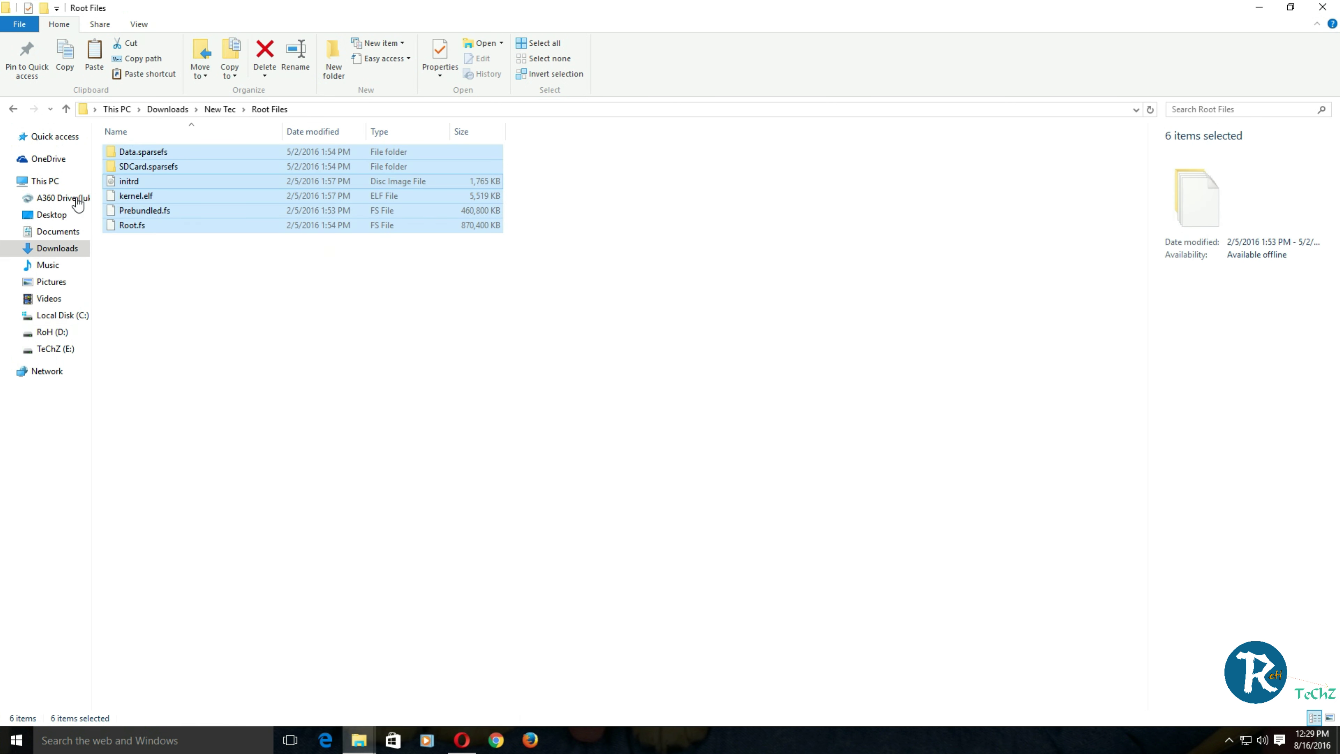
left_click(11, 110)
double_click(154, 172)
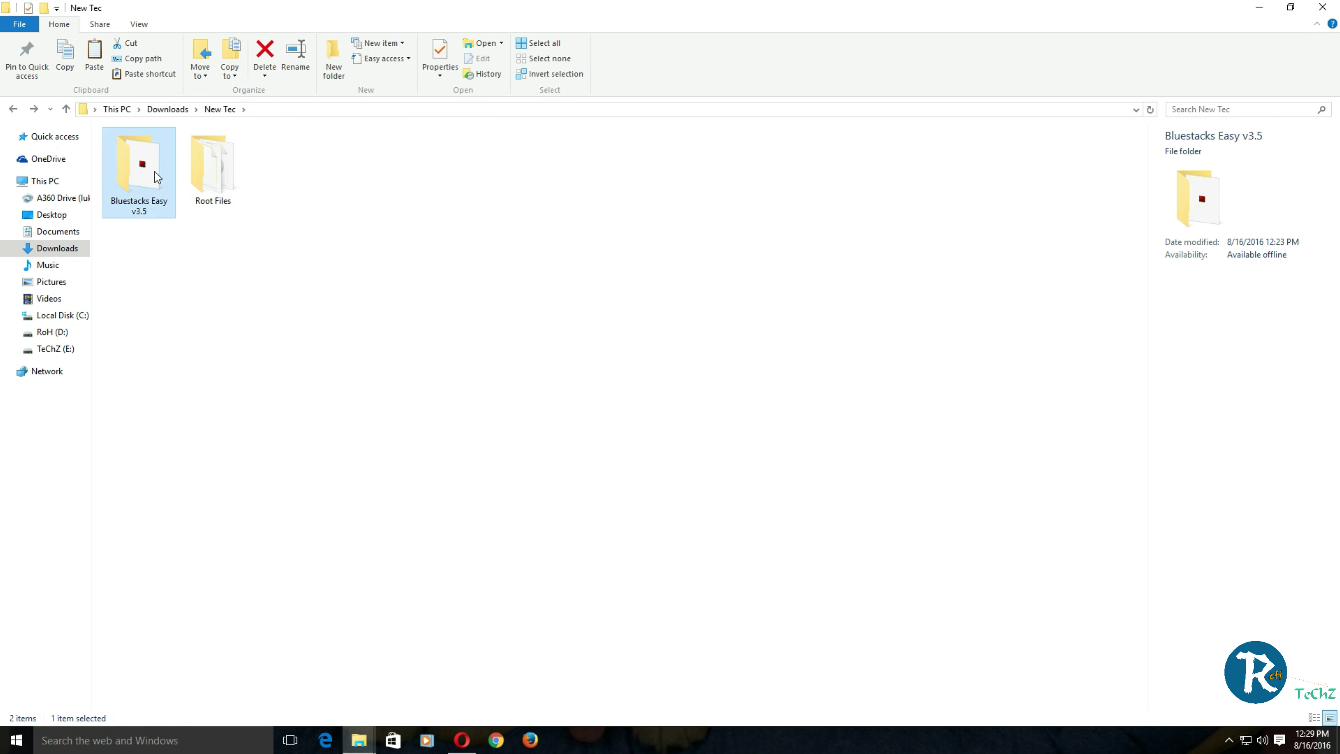
double_click(177, 214)
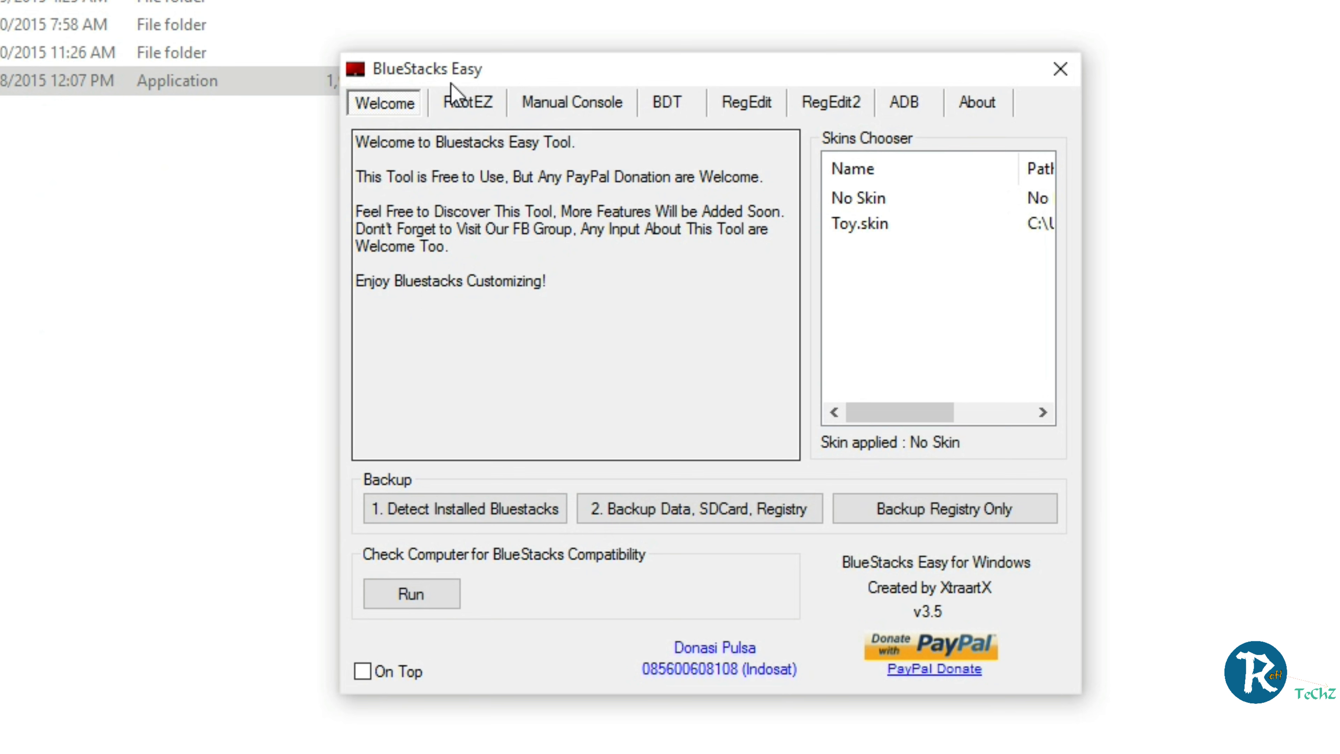
Start a RootEZ process on the auto-detected Root.fs with KitKat version, Rooting, Method 2 and Unsquashed System
left_click(465, 105)
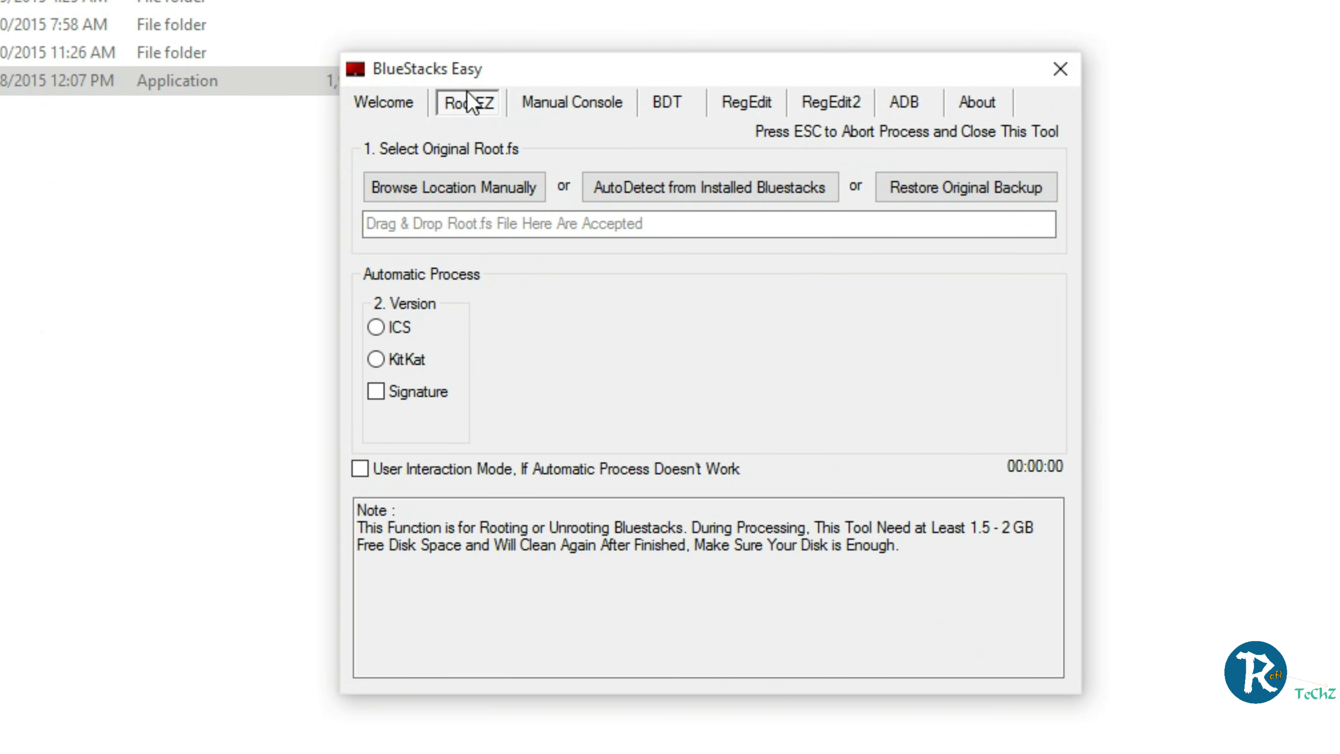
left_click(700, 188)
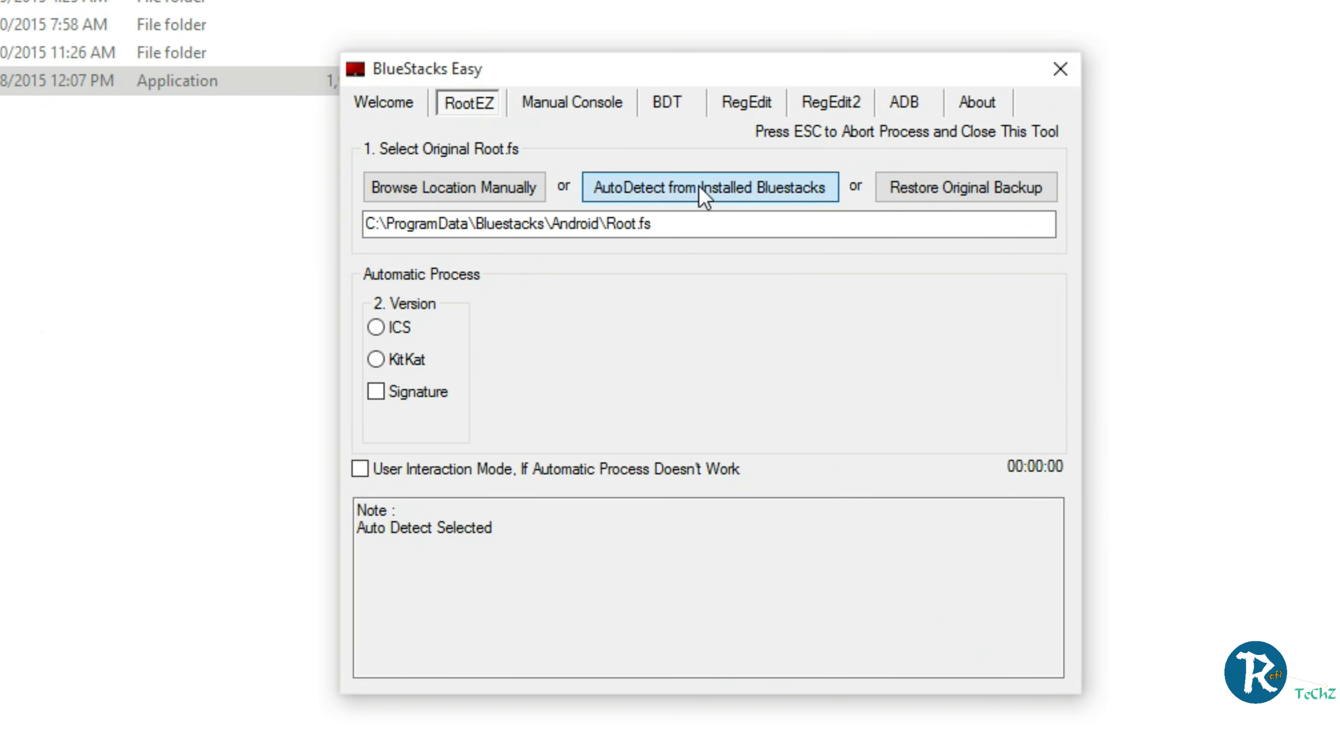
left_click(421, 358)
left_click(501, 331)
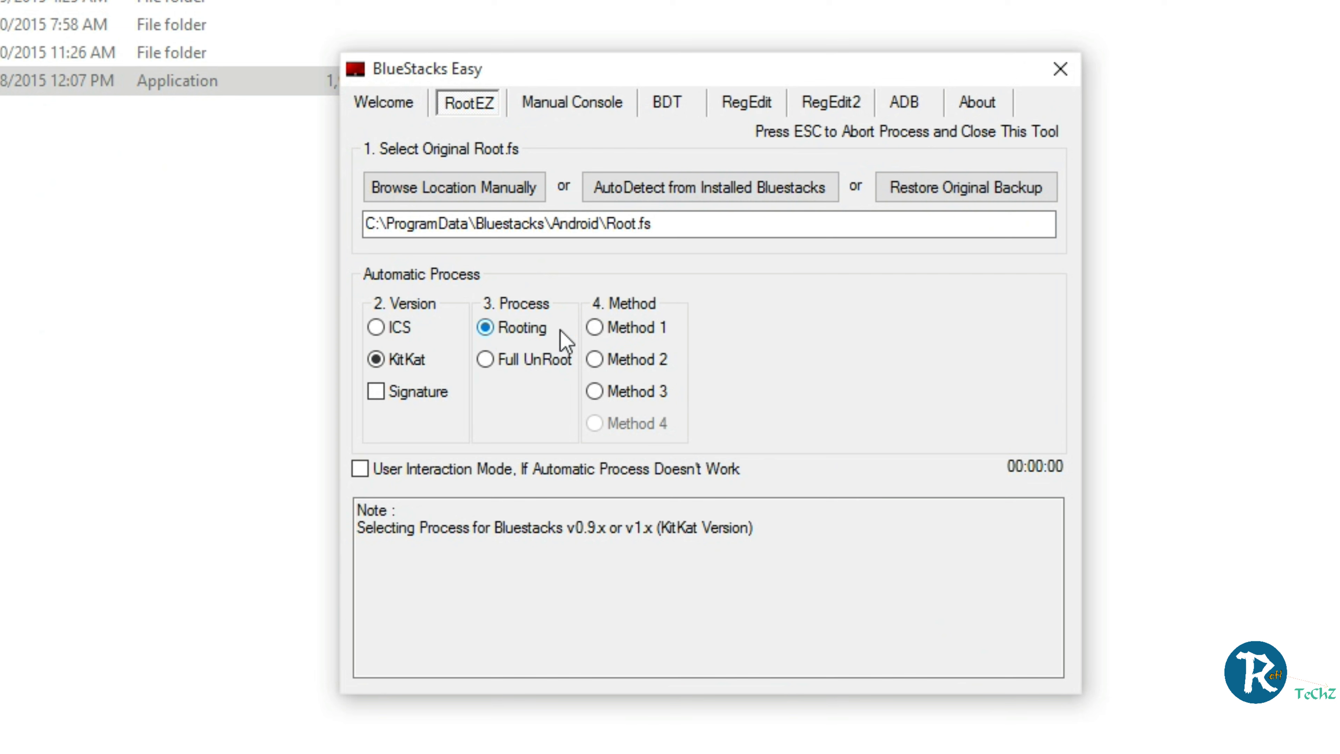
left_click(632, 366)
left_click(748, 404)
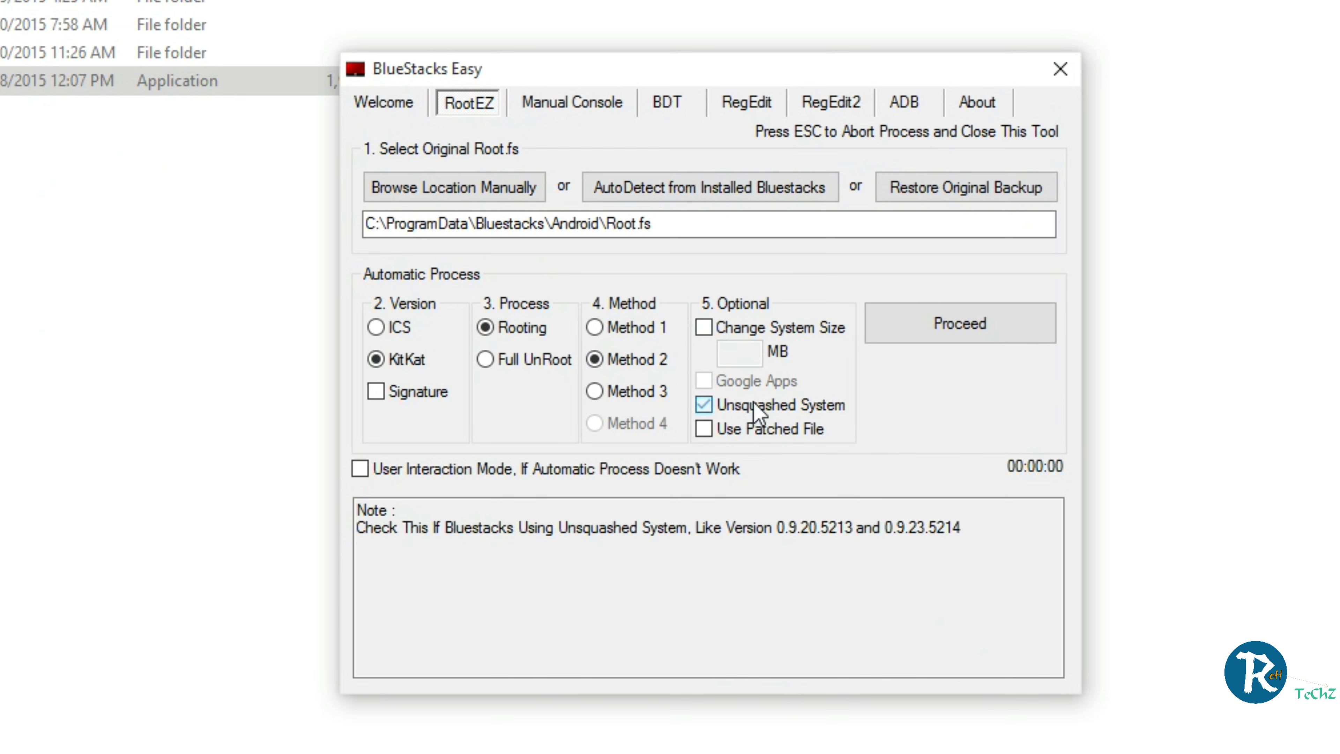
left_click(966, 321)
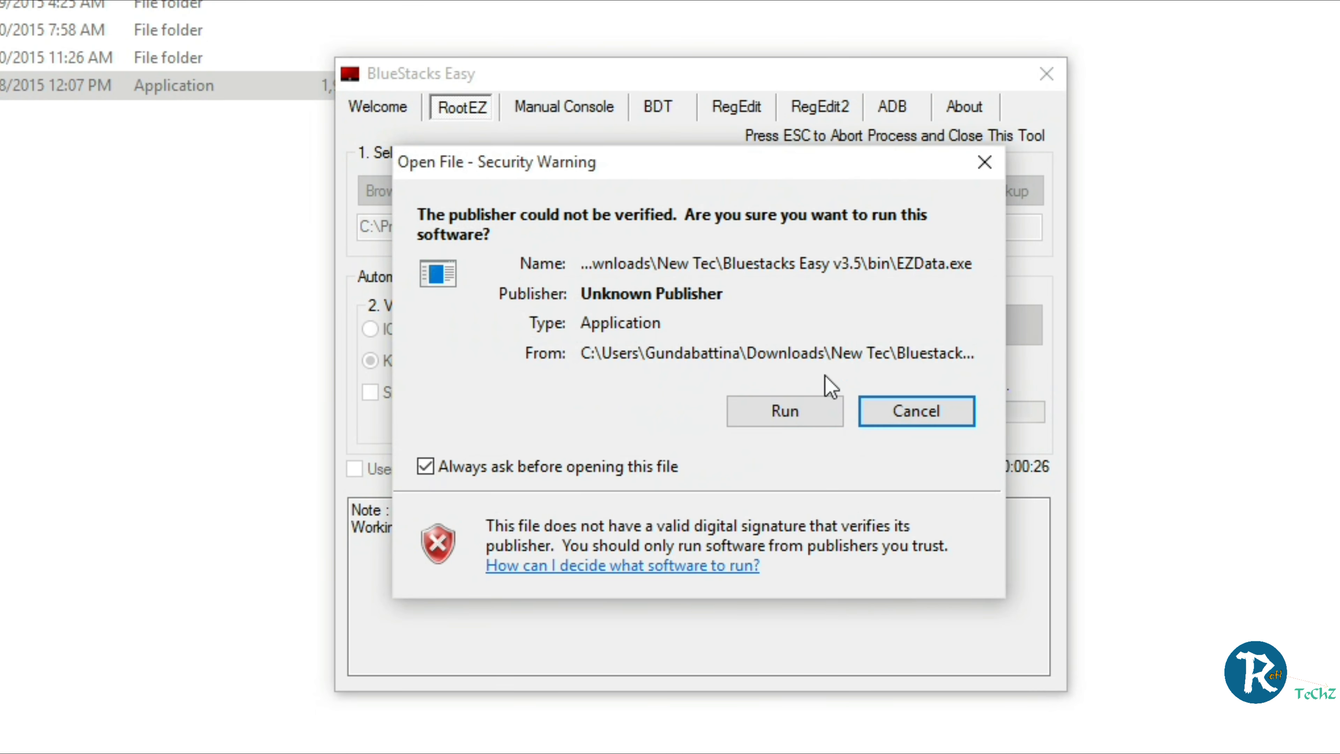
Allow EZData.exe, EZConsole.exe and 7z.exe to run, disabling repeat warnings for the last two, and close BlueStacks Easy once rooting completes
left_click(788, 420)
left_click(786, 415)
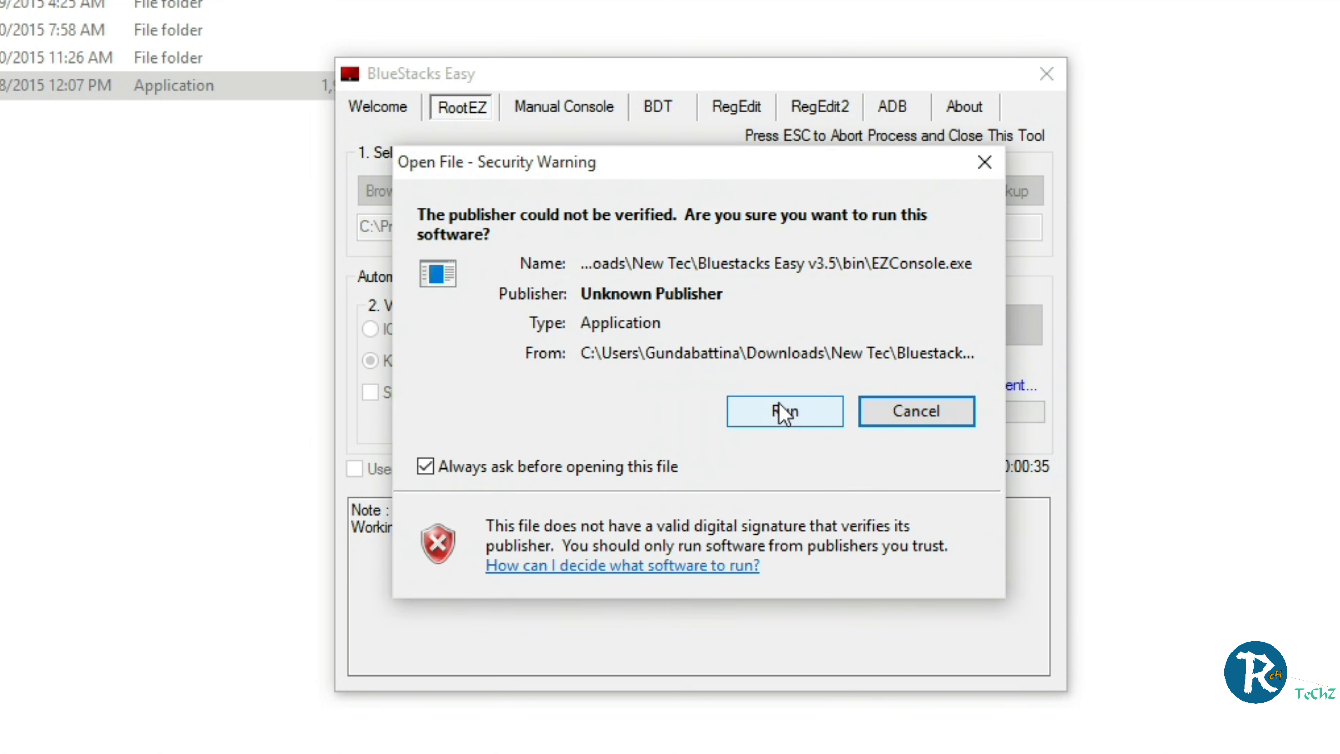
left_click(518, 466)
left_click(761, 408)
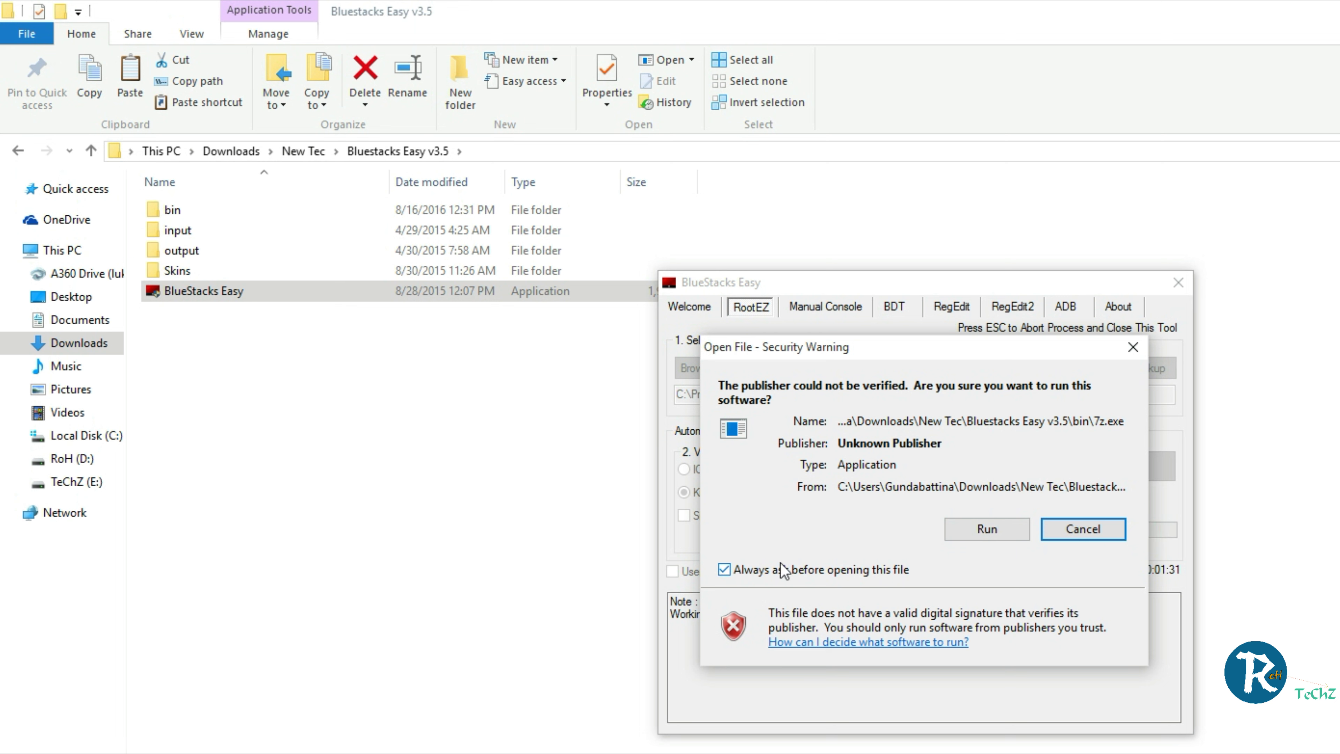
left_click(784, 570)
left_click(987, 529)
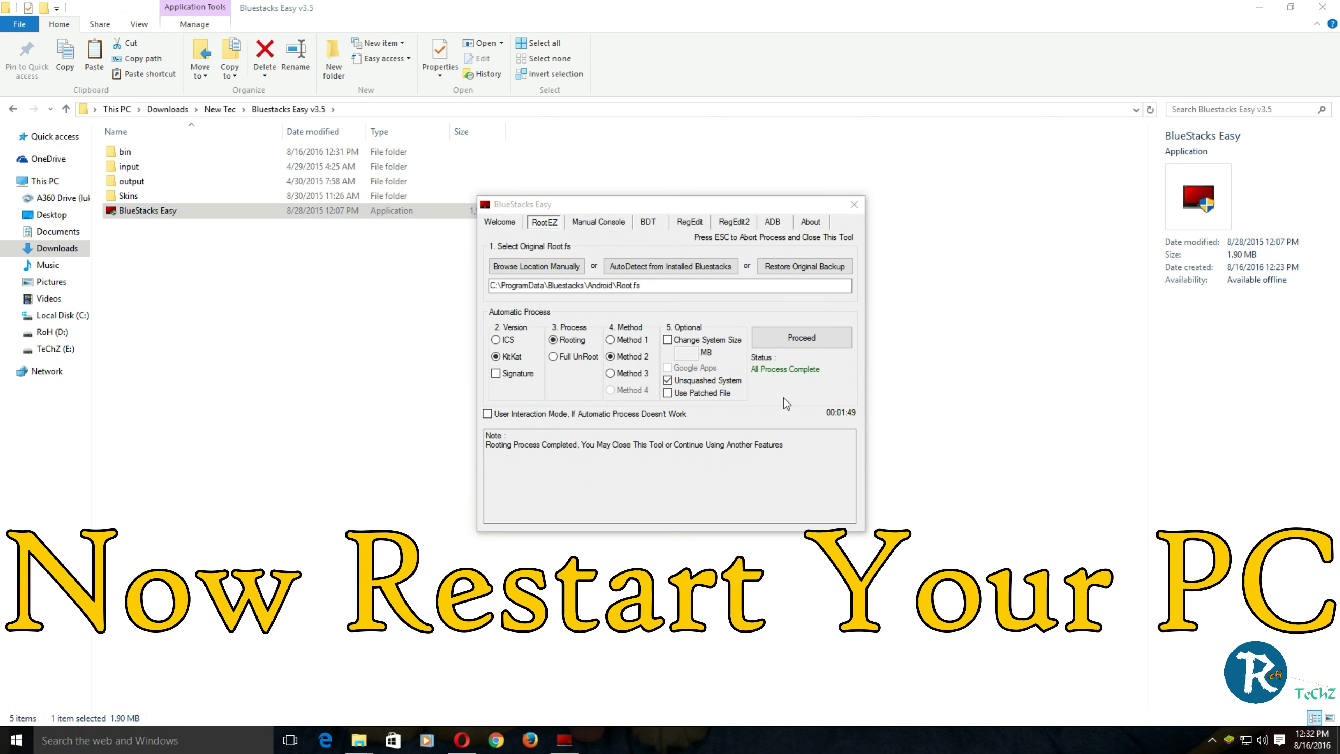
left_click(854, 204)
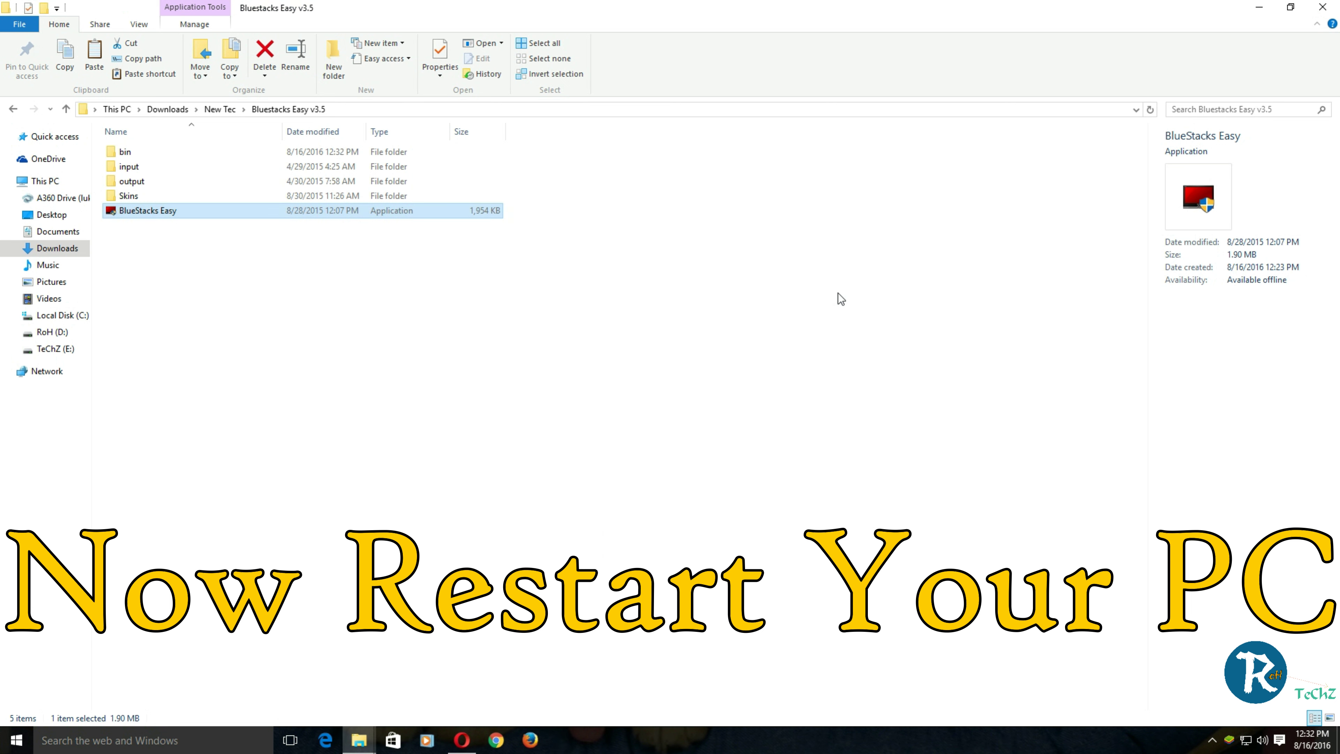